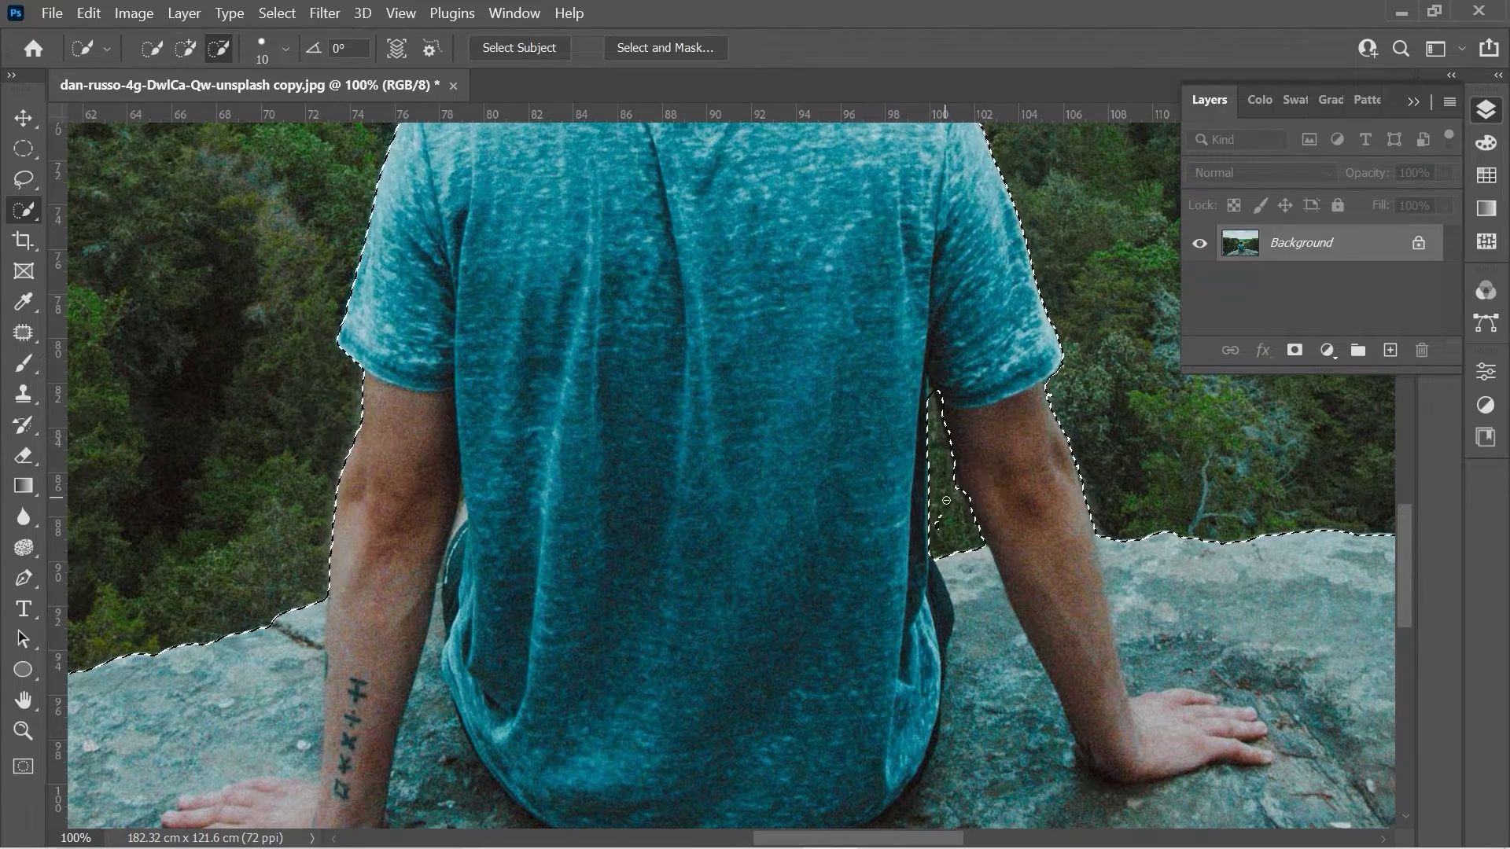
Copy the selected man and rock from the Background onto a new layer
{"action": "key", "text": "ctrl+minus"}
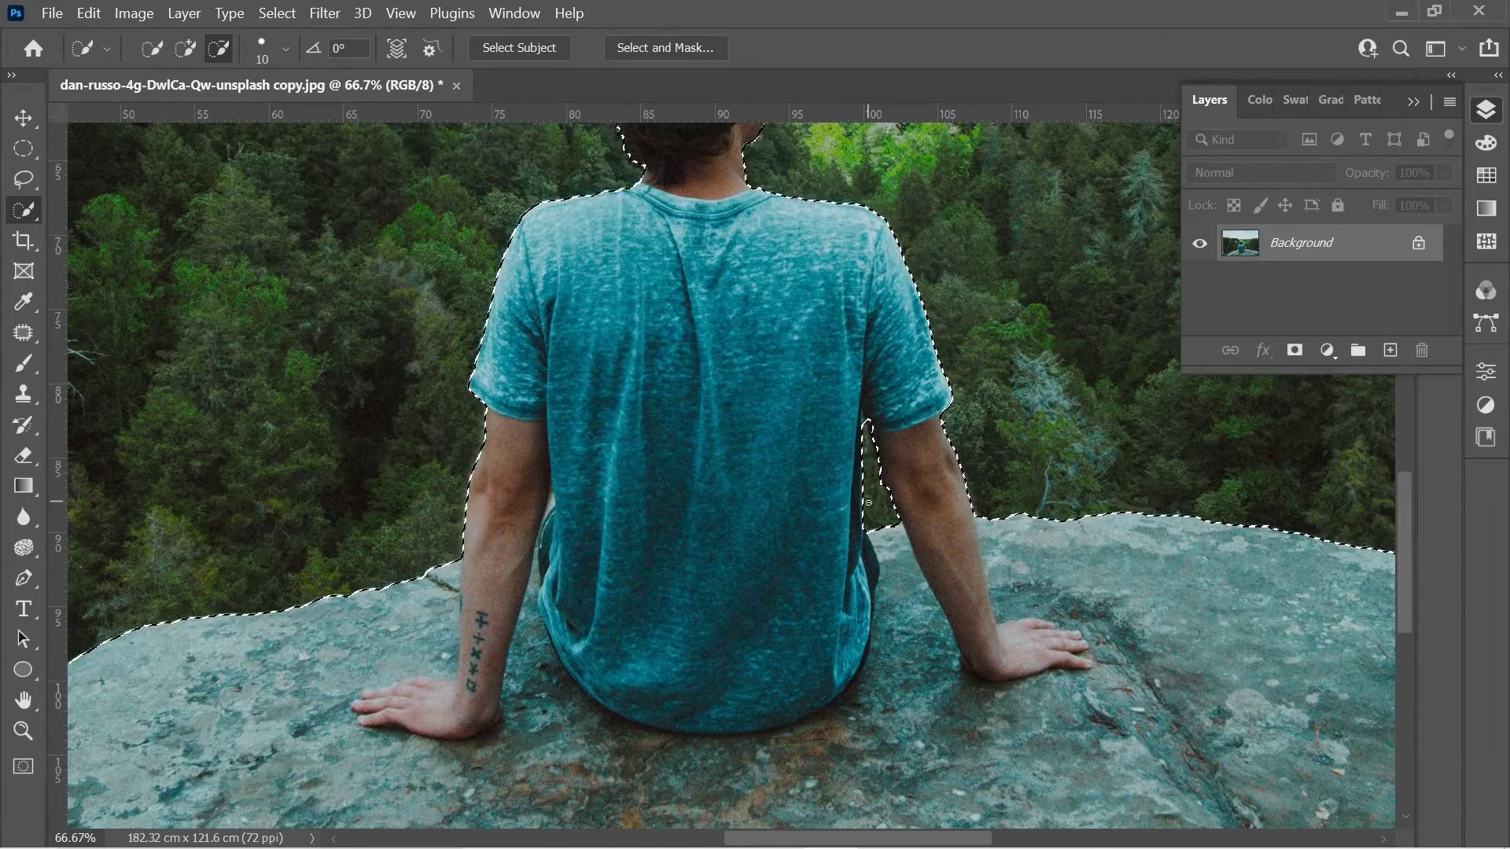
{"action": "key", "text": "ctrl+minus"}
{"action": "key", "text": "ctrl+minus"}
{"action": "key", "text": "ctrl+minus"}
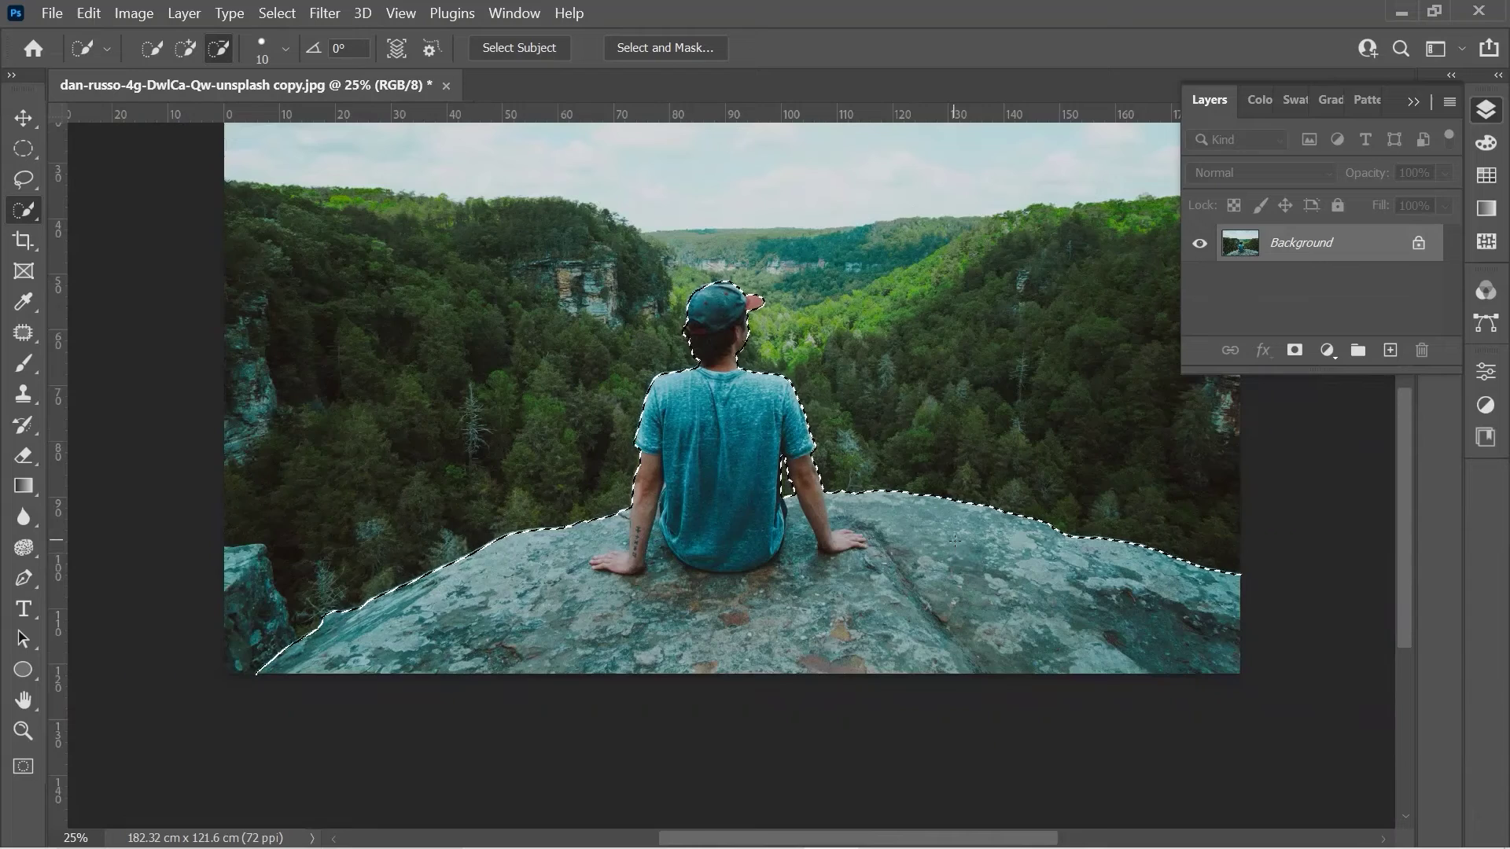
{"action": "scroll", "coordinate": [1099, 607], "scroll_direction": "up", "scroll_amount": 1}
{"action": "scroll", "coordinate": [1098, 608], "scroll_direction": "up", "scroll_amount": 2}
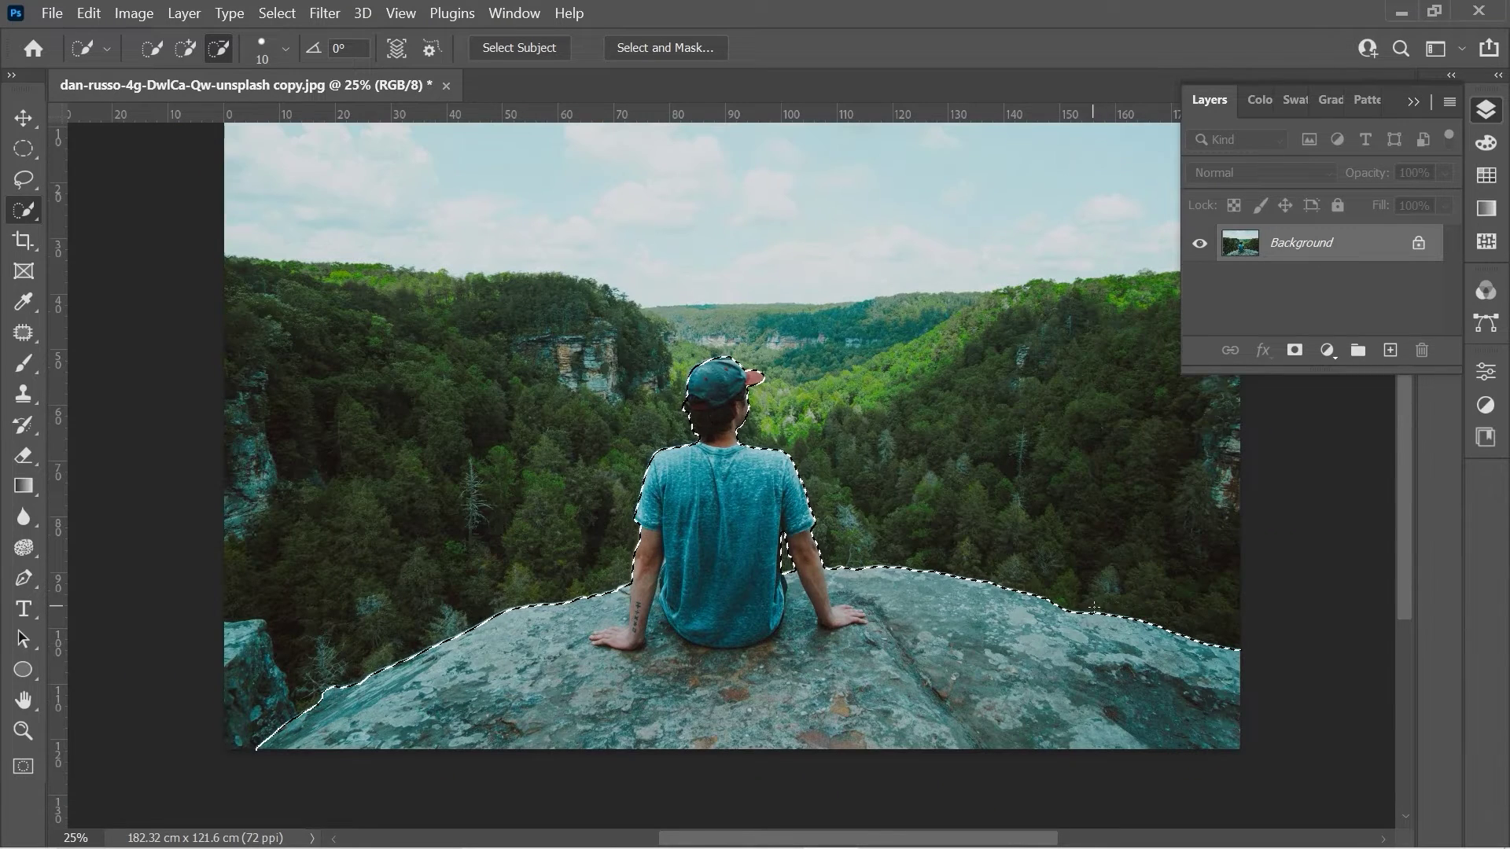
{"action": "key", "text": "ctrl+minus"}
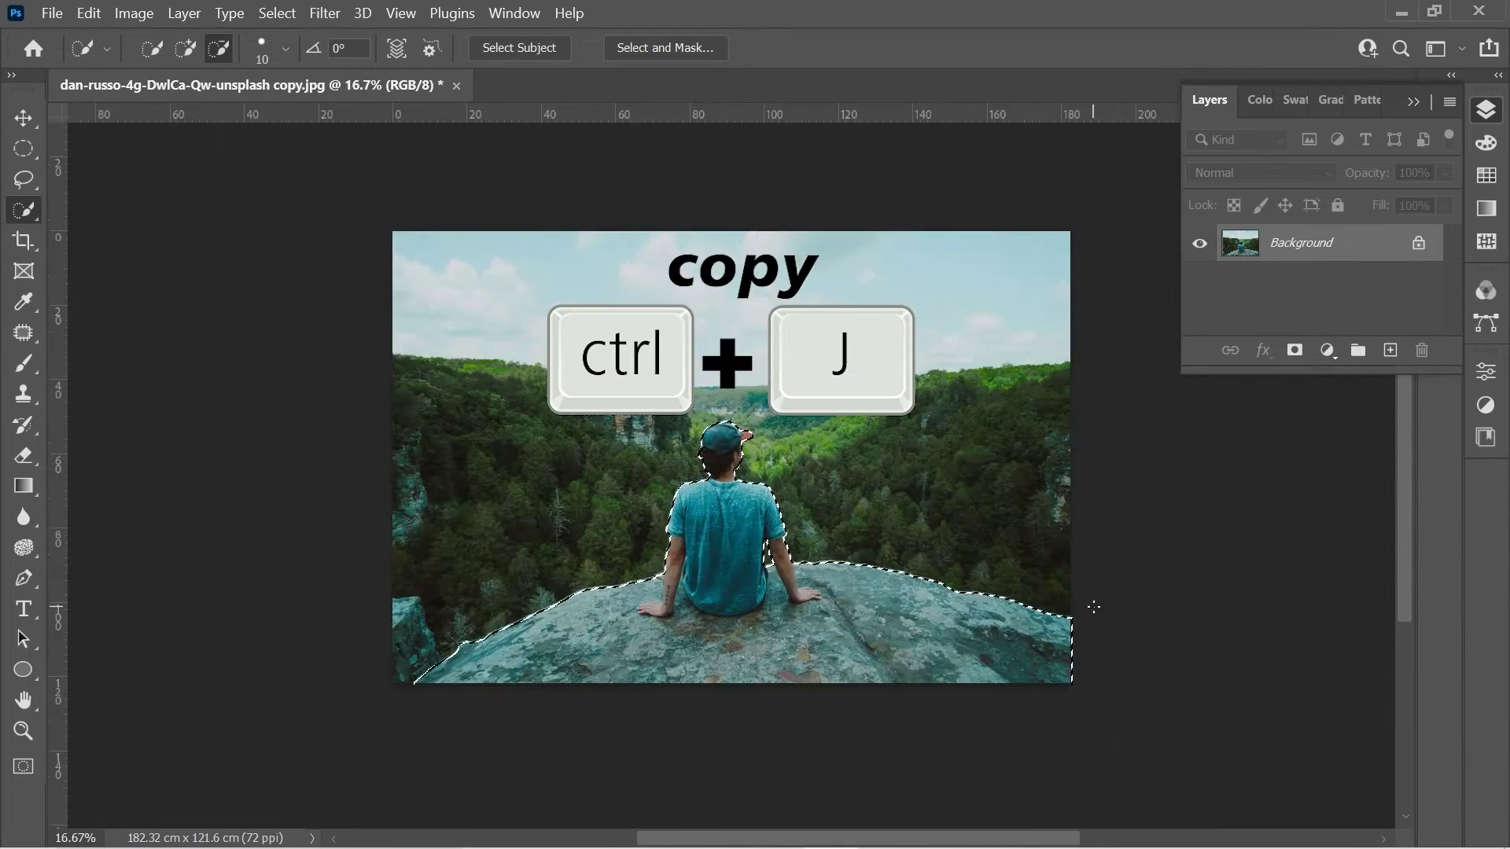
{"action": "key", "text": "ctrl+j"}
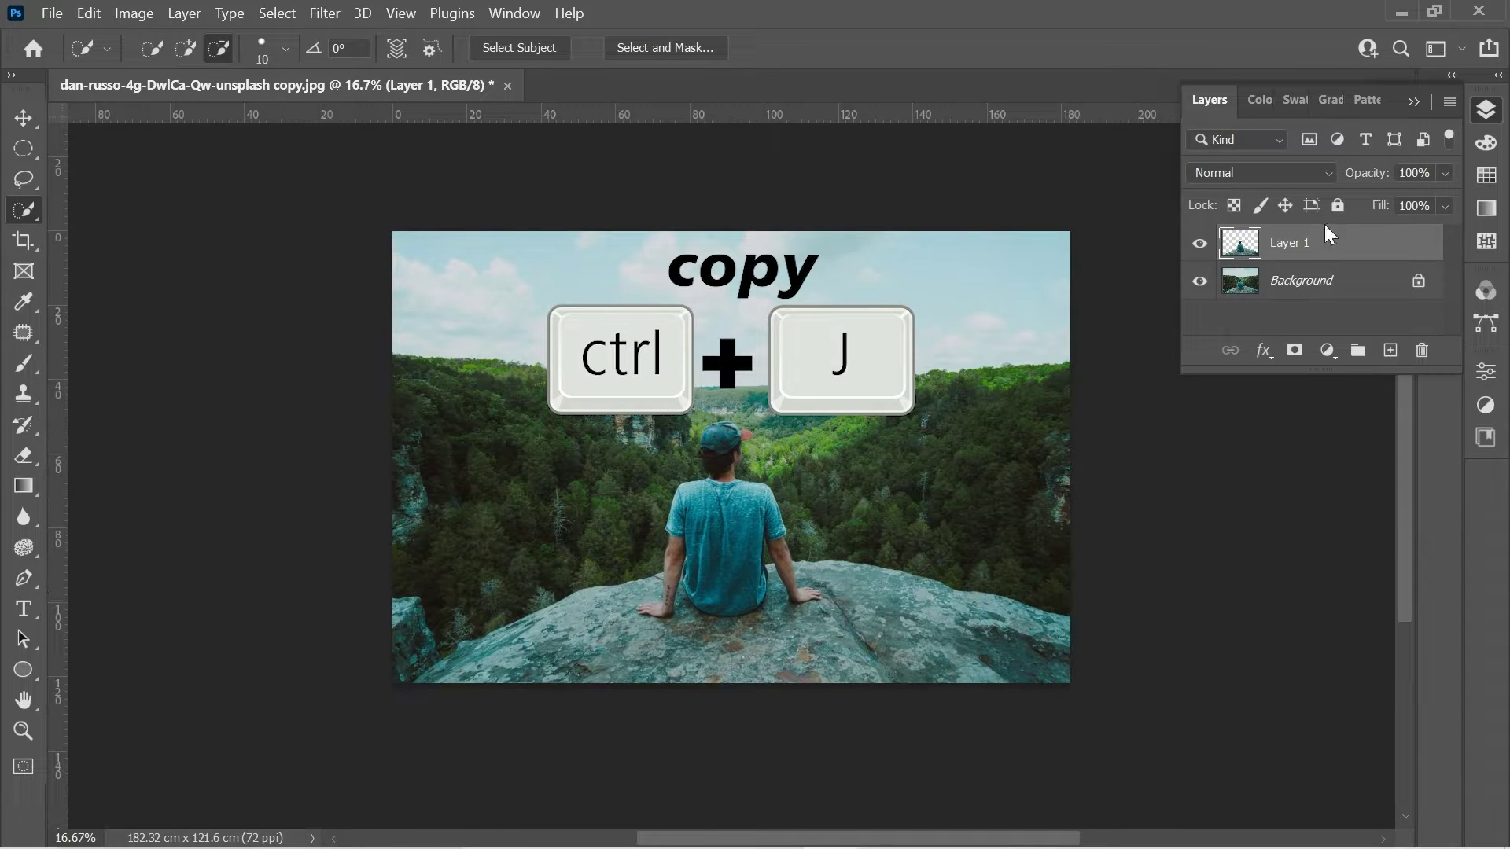
Reload Layer 1's outline as a selection, fill that area of the Background with Content-Aware at 100% opacity, and deselect
{"action": "left_click", "coordinate": [1246, 252], "text": "ctrl"}
{"action": "left_click", "coordinate": [1252, 293]}
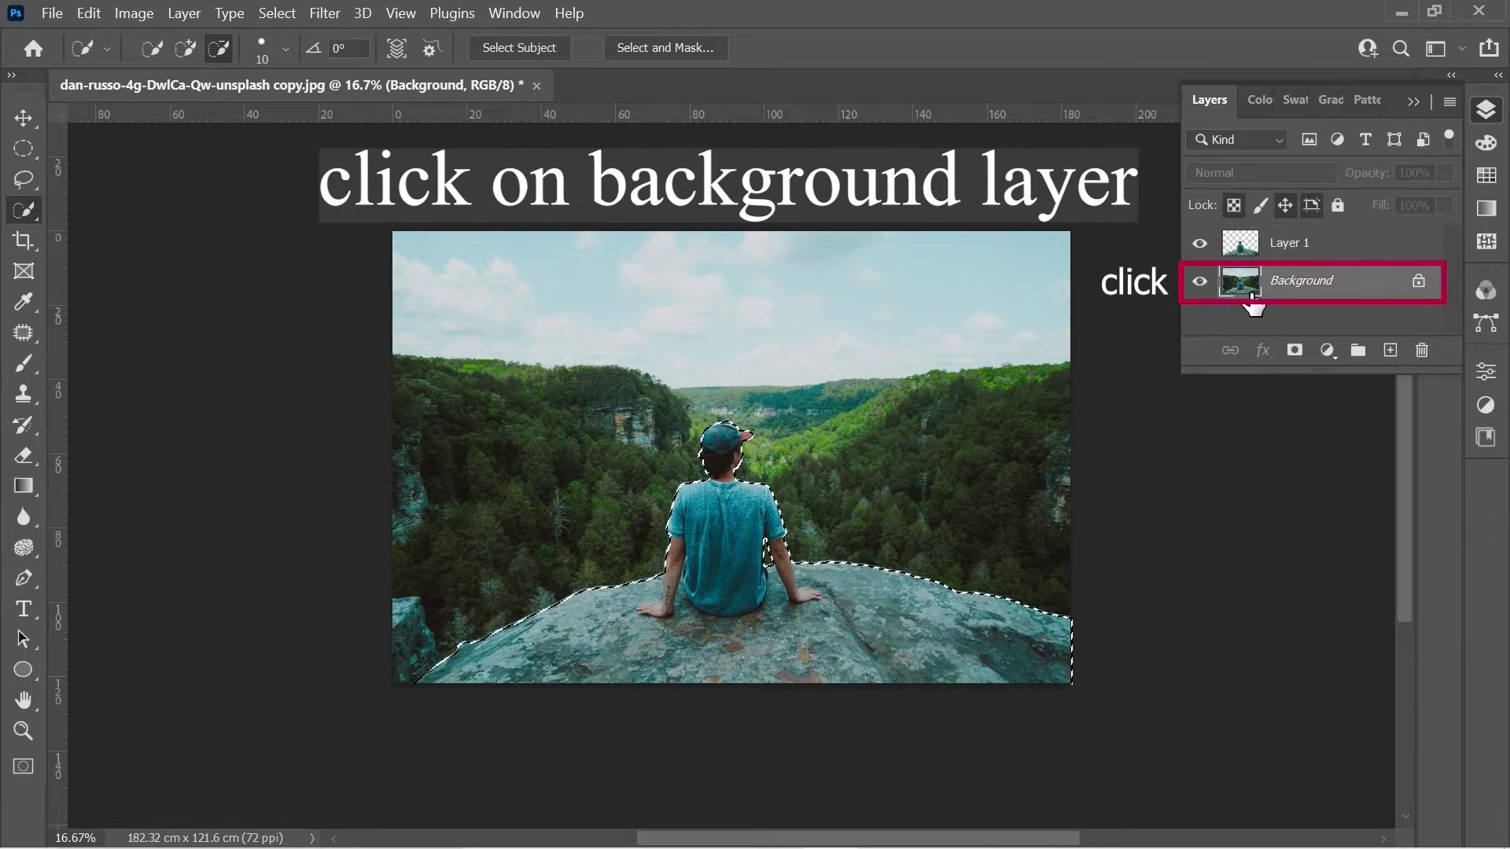
{"action": "right_click", "coordinate": [823, 308]}
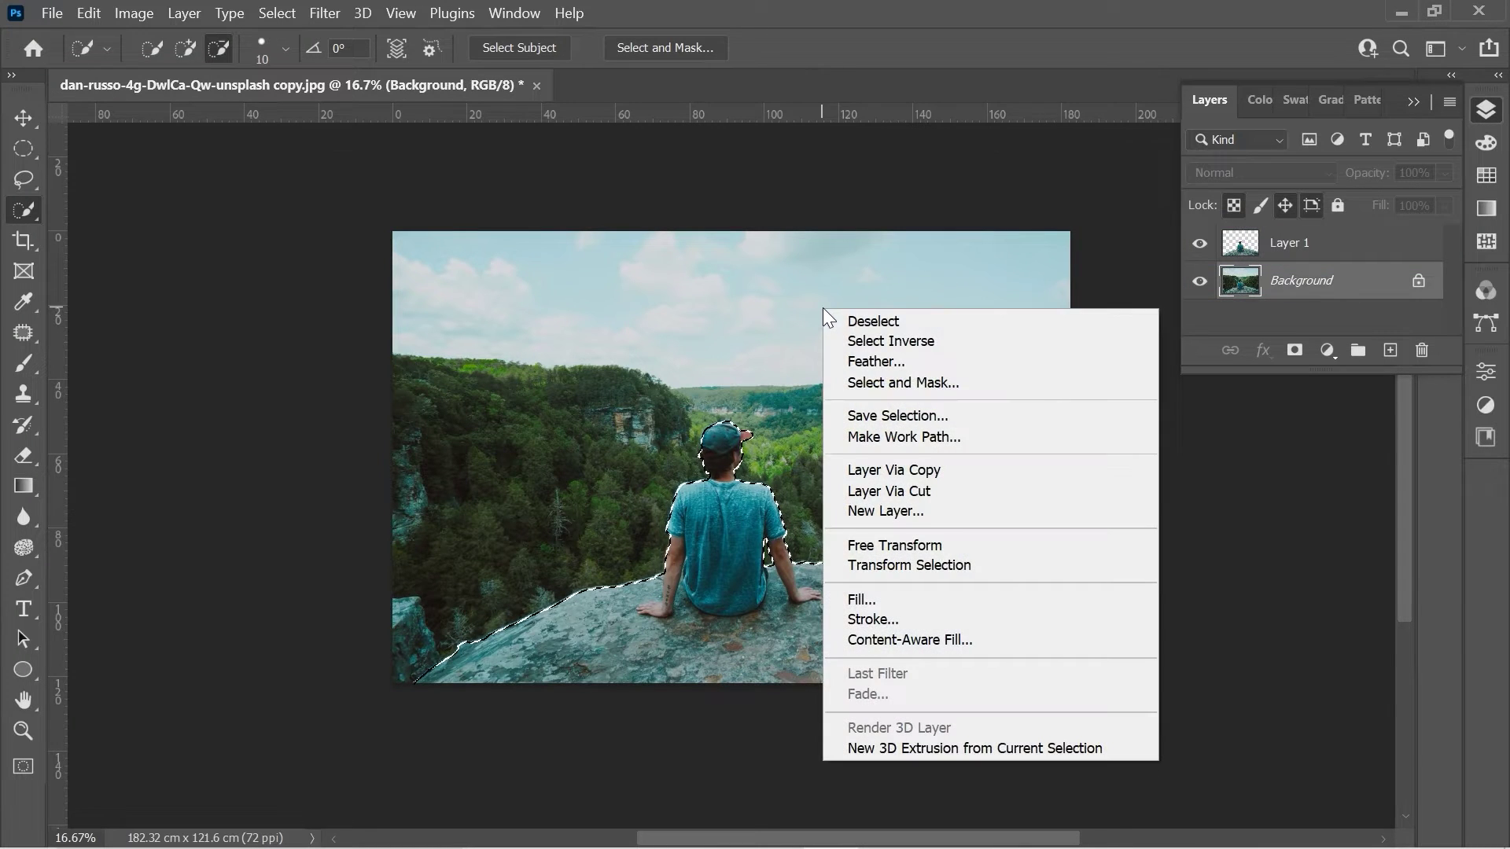
{"action": "left_click", "coordinate": [863, 600]}
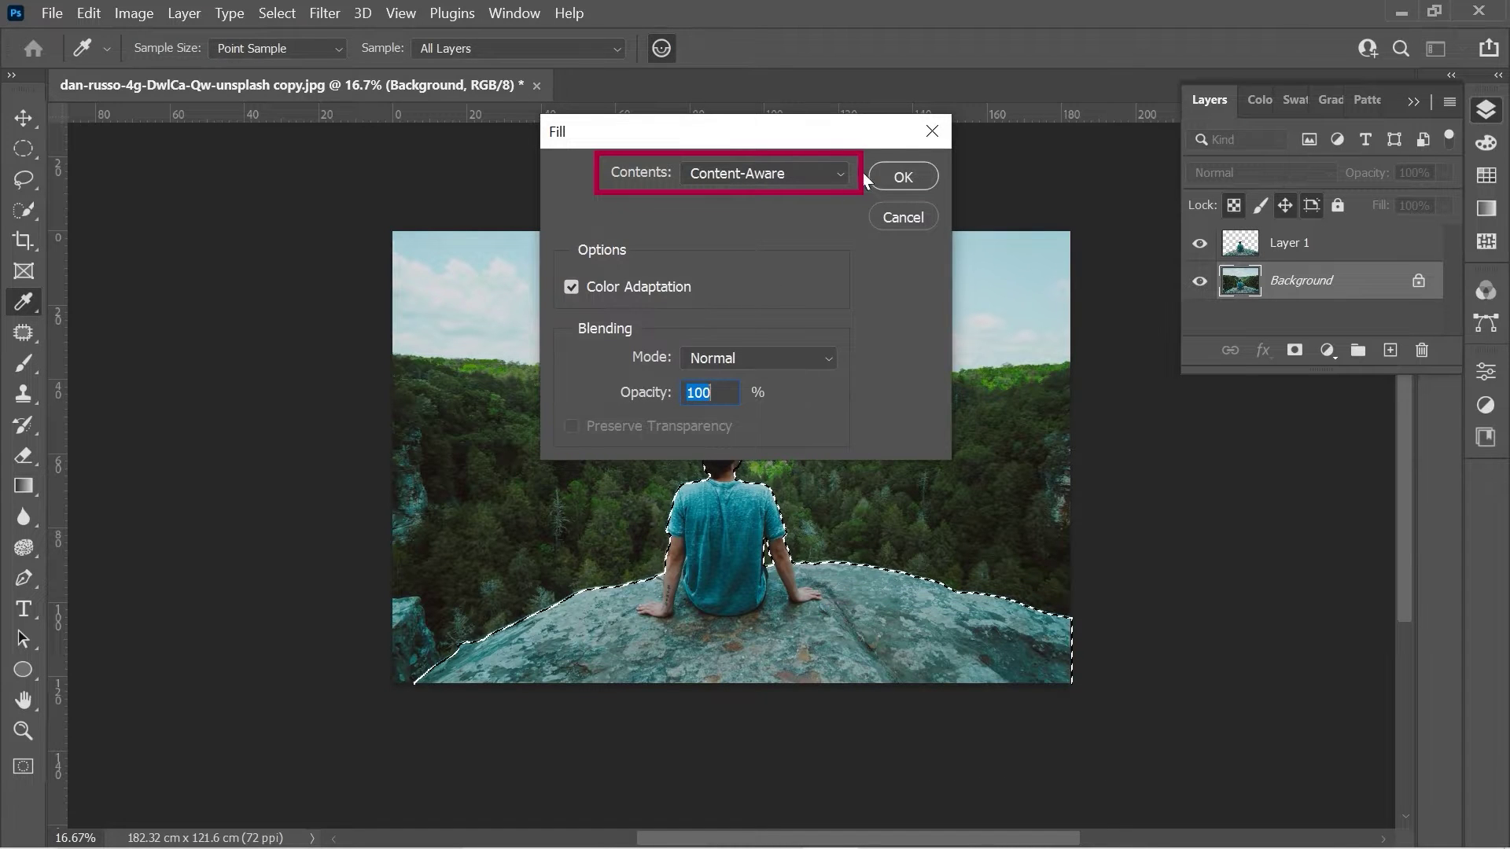
{"action": "left_click", "coordinate": [903, 177]}
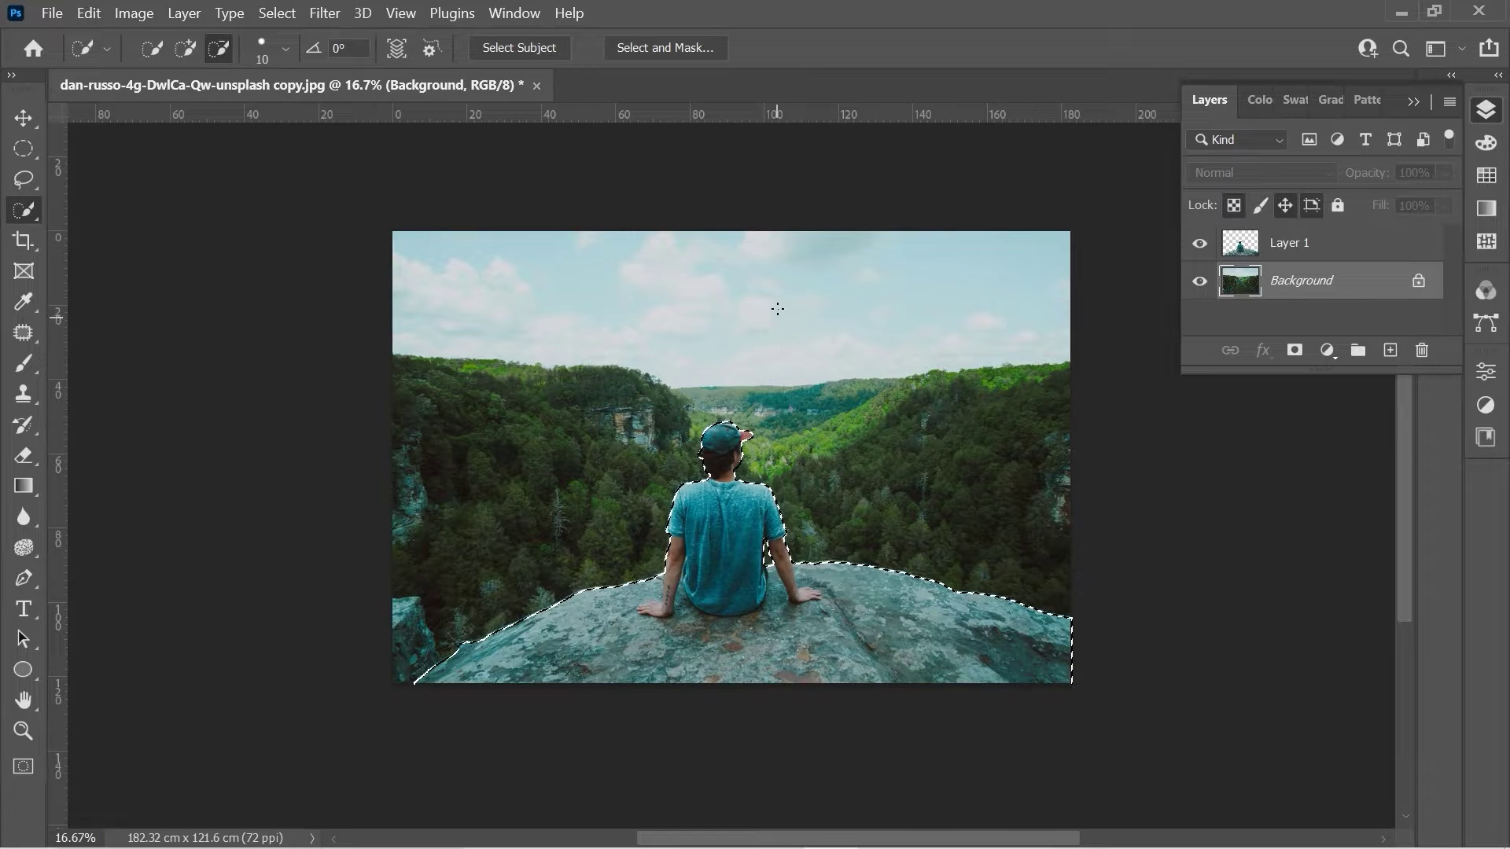
{"action": "right_click", "coordinate": [717, 291]}
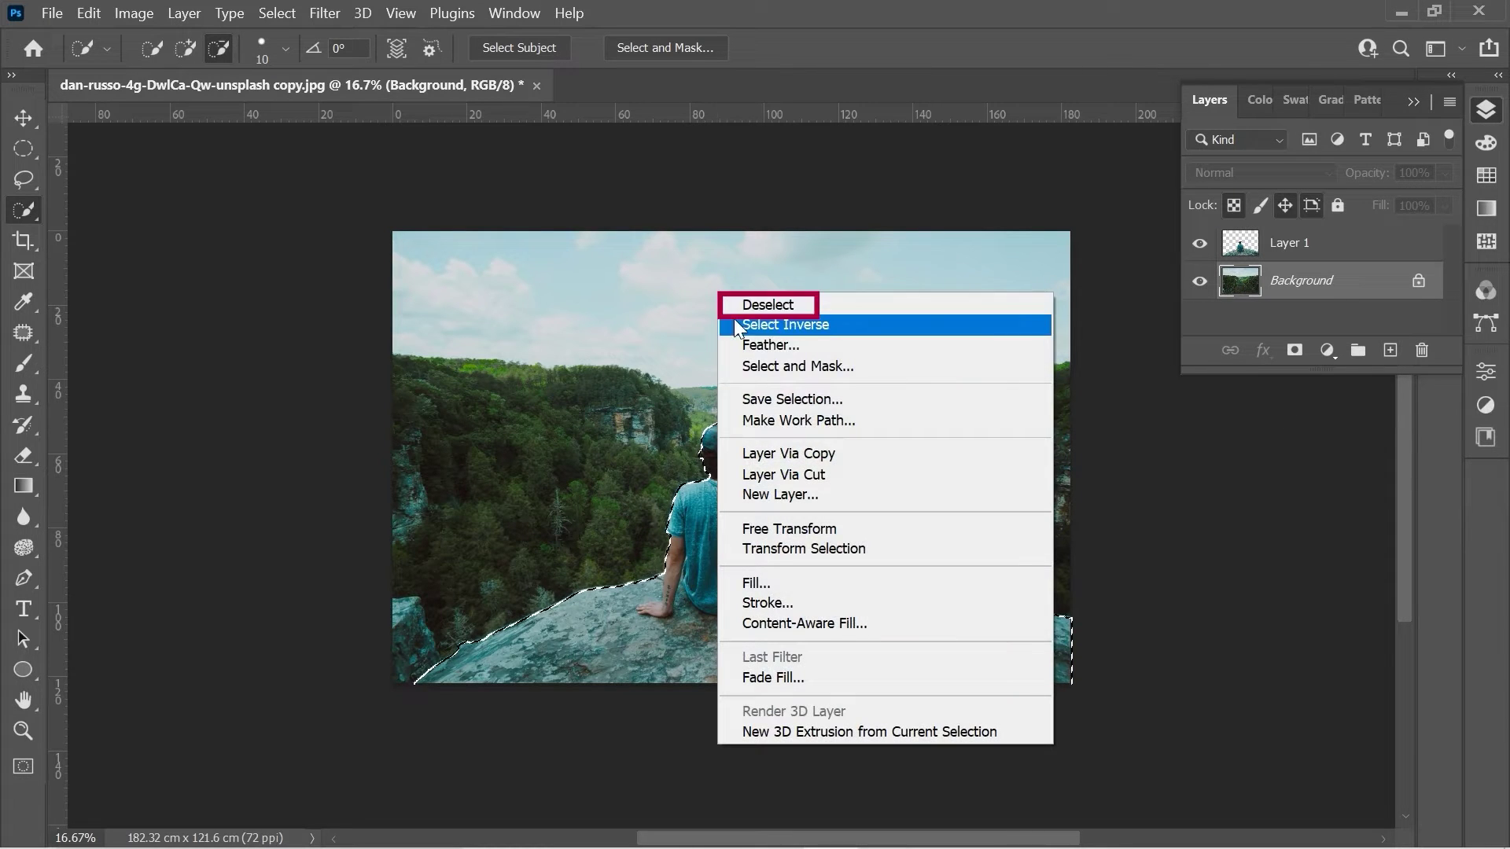
{"action": "left_click", "coordinate": [800, 309]}
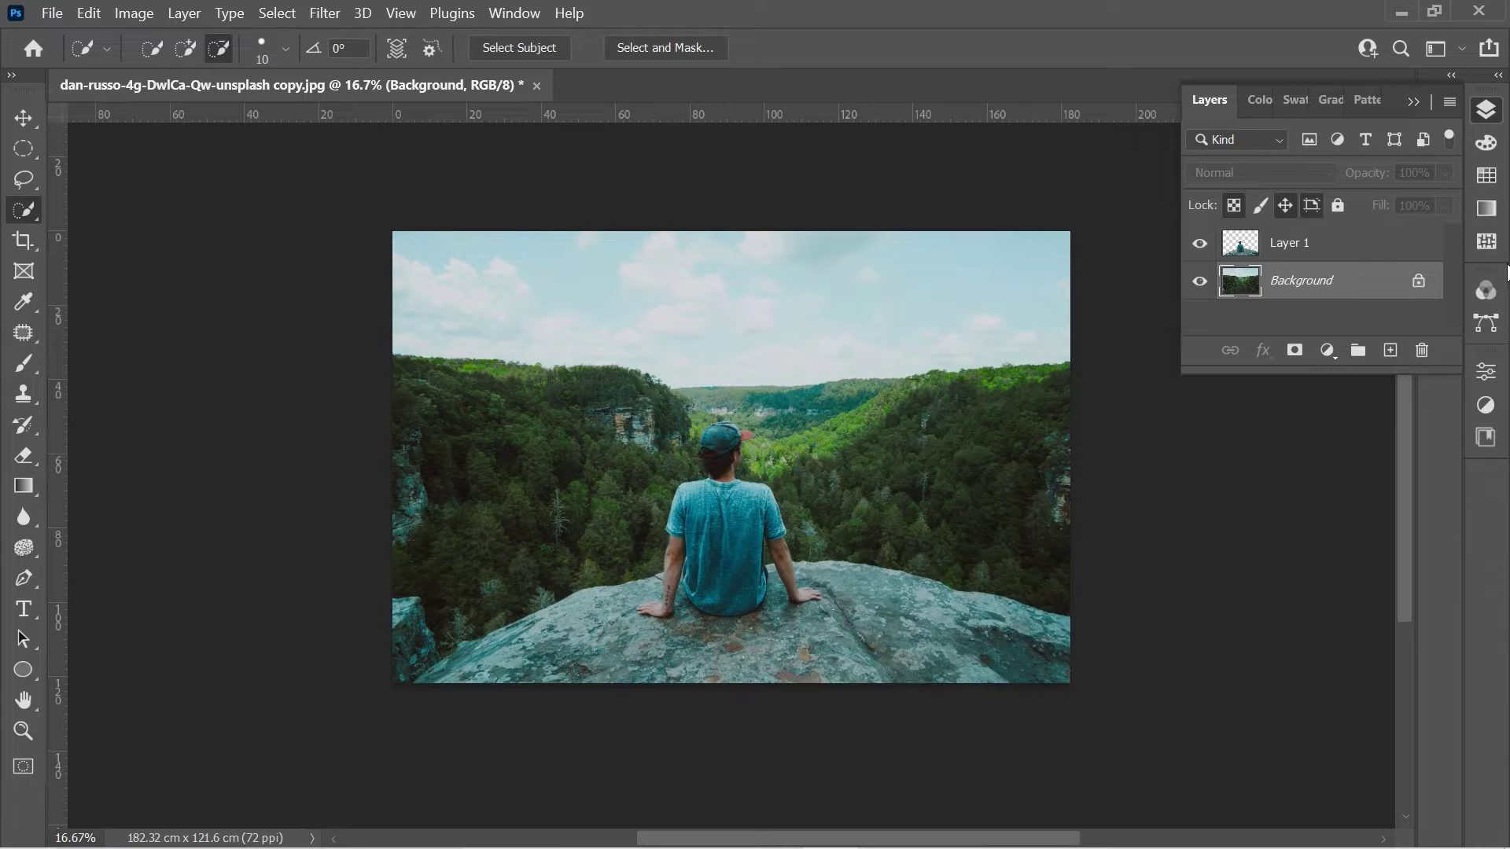
Hide Layer 1 and use the Clone Stamp to cover the fill seams in the Background's central and right-hand forest with tree texture
{"action": "left_click", "coordinate": [1205, 246]}
{"action": "left_click", "coordinate": [1201, 245]}
{"action": "left_click", "coordinate": [25, 393]}
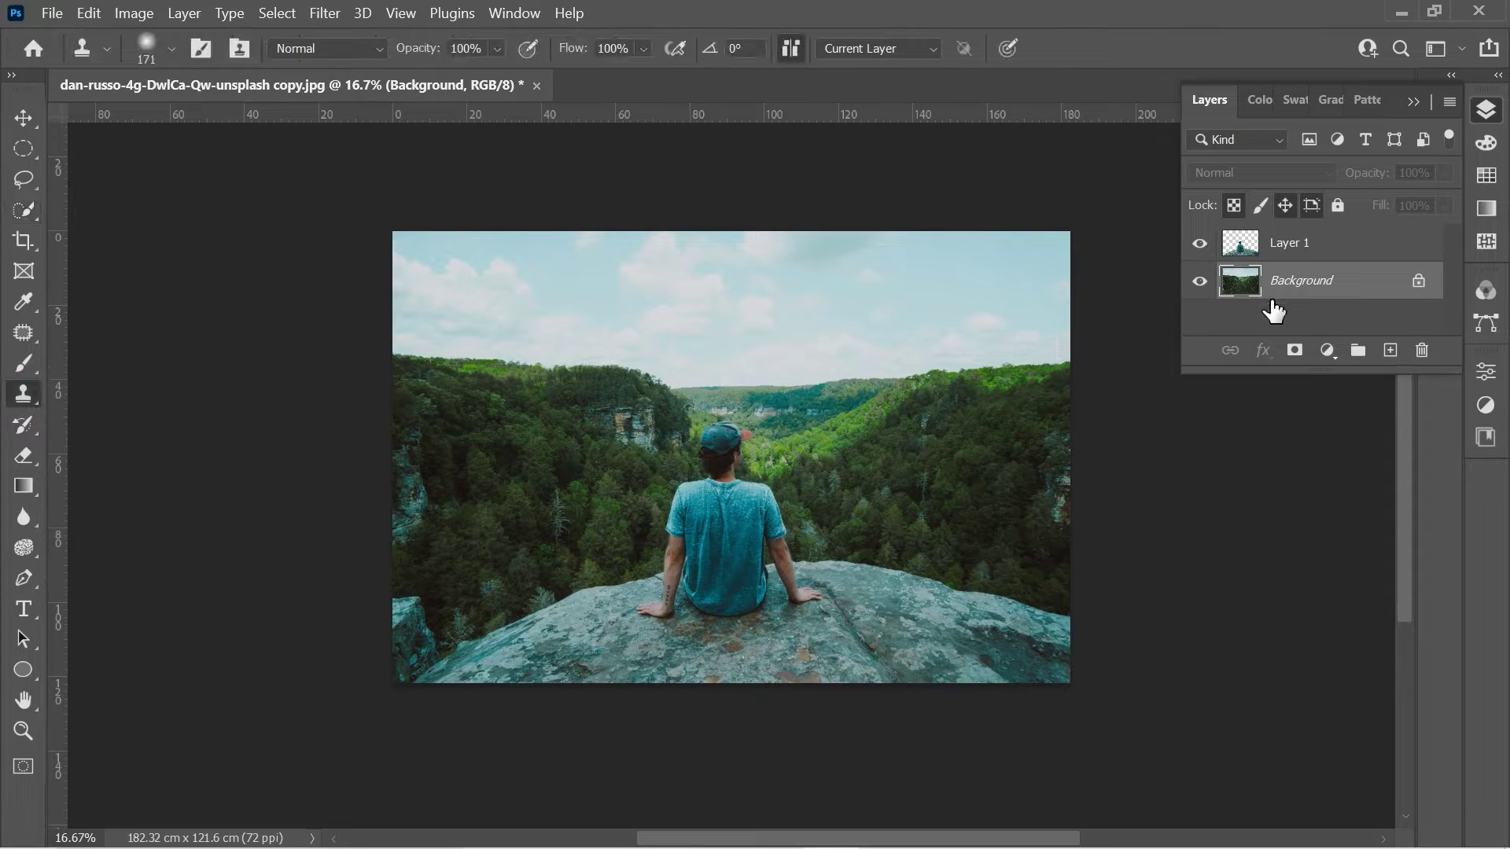
{"action": "left_click", "coordinate": [1199, 249]}
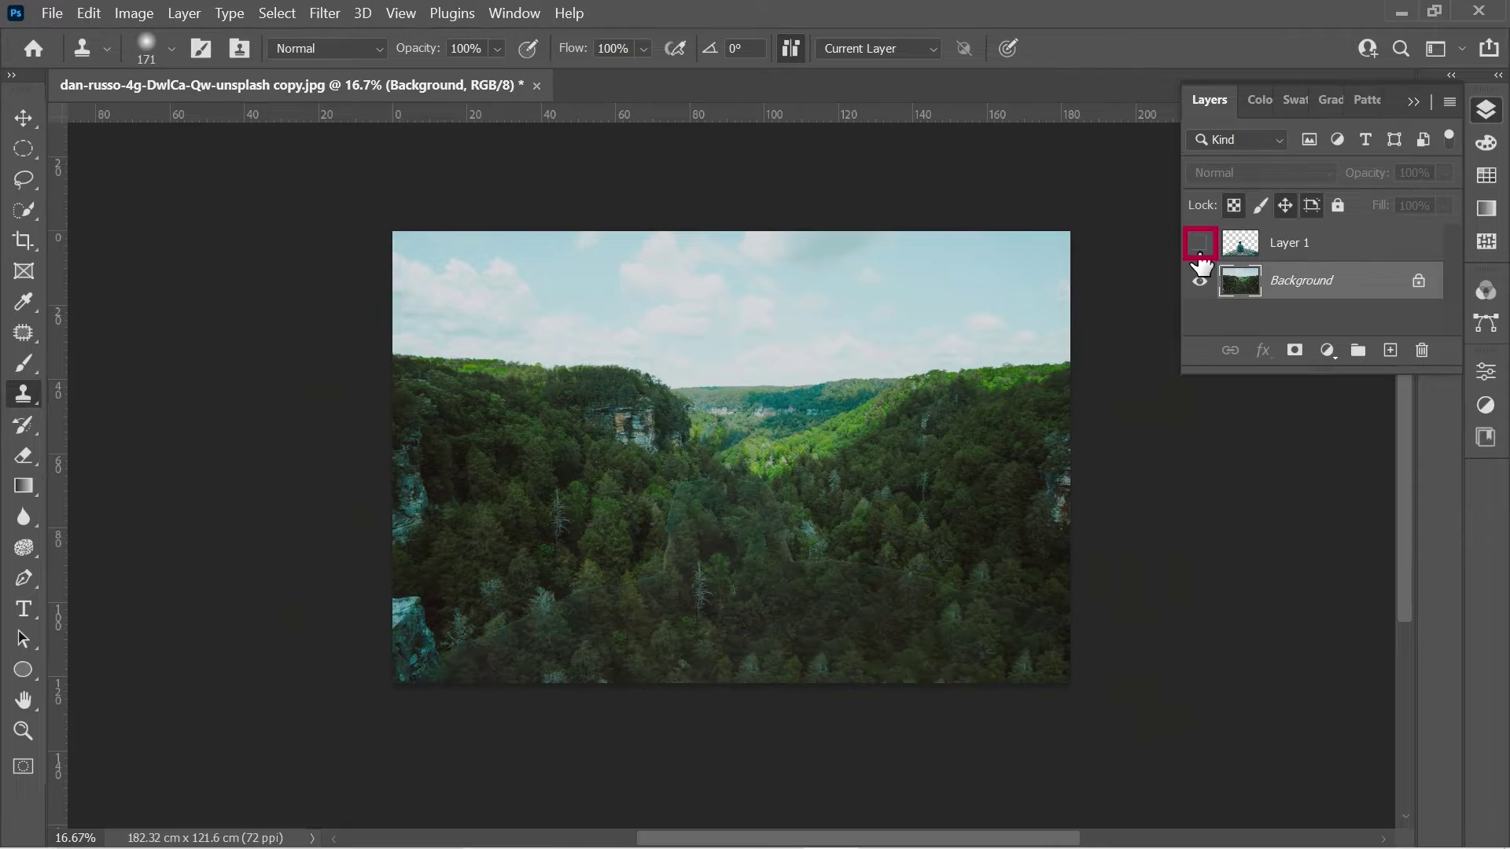
{"action": "key", "text": "ctrl+plus"}
{"action": "key", "text": "ctrl+plus"}
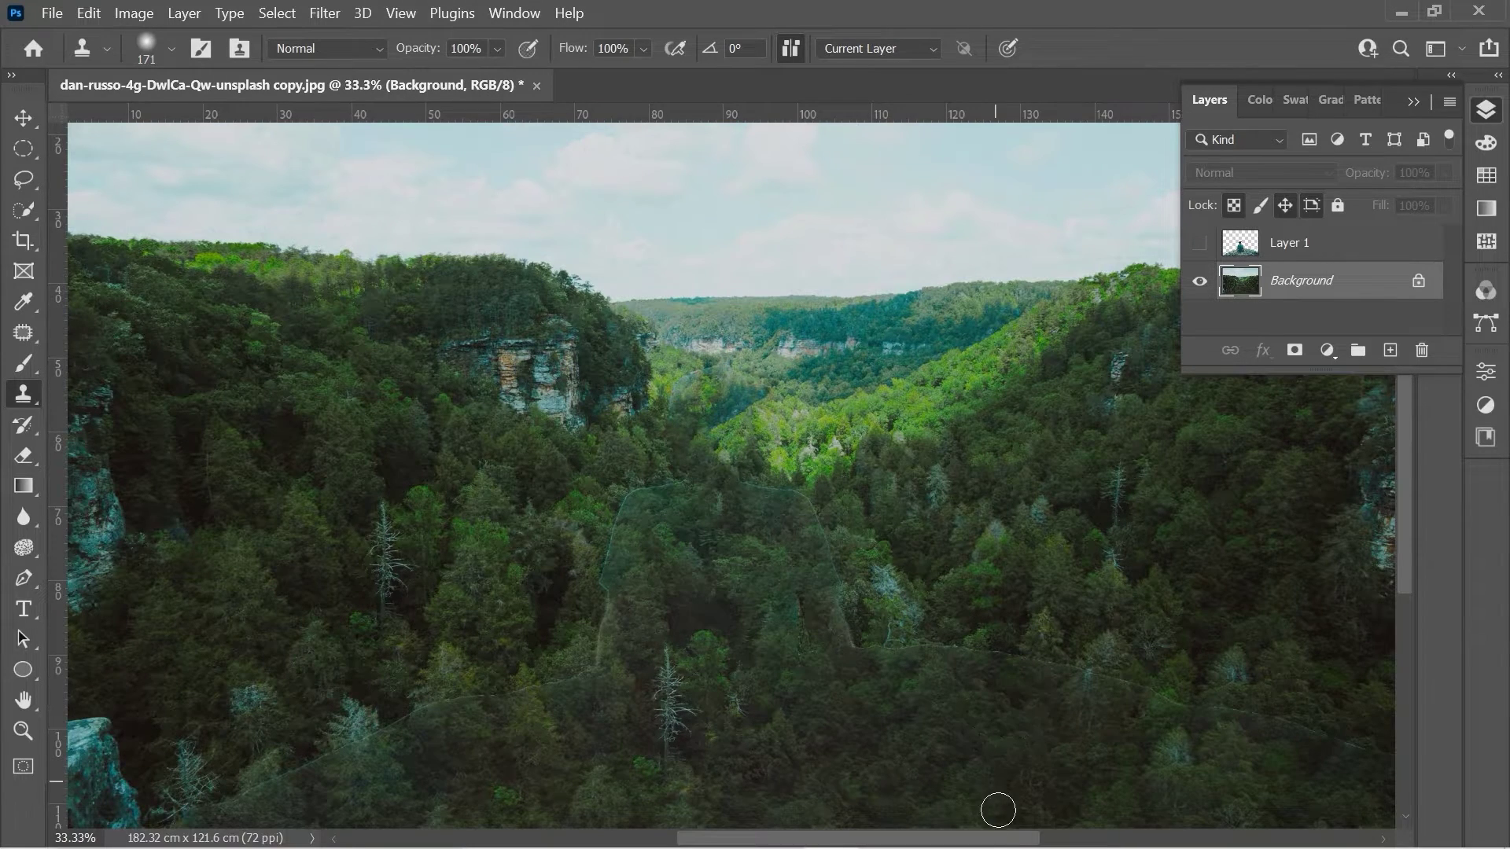
{"action": "left_click_drag", "start_coordinate": [1005, 840], "coordinate": [1069, 796]}
{"action": "scroll", "coordinate": [1086, 739], "scroll_direction": "down", "scroll_amount": 2}
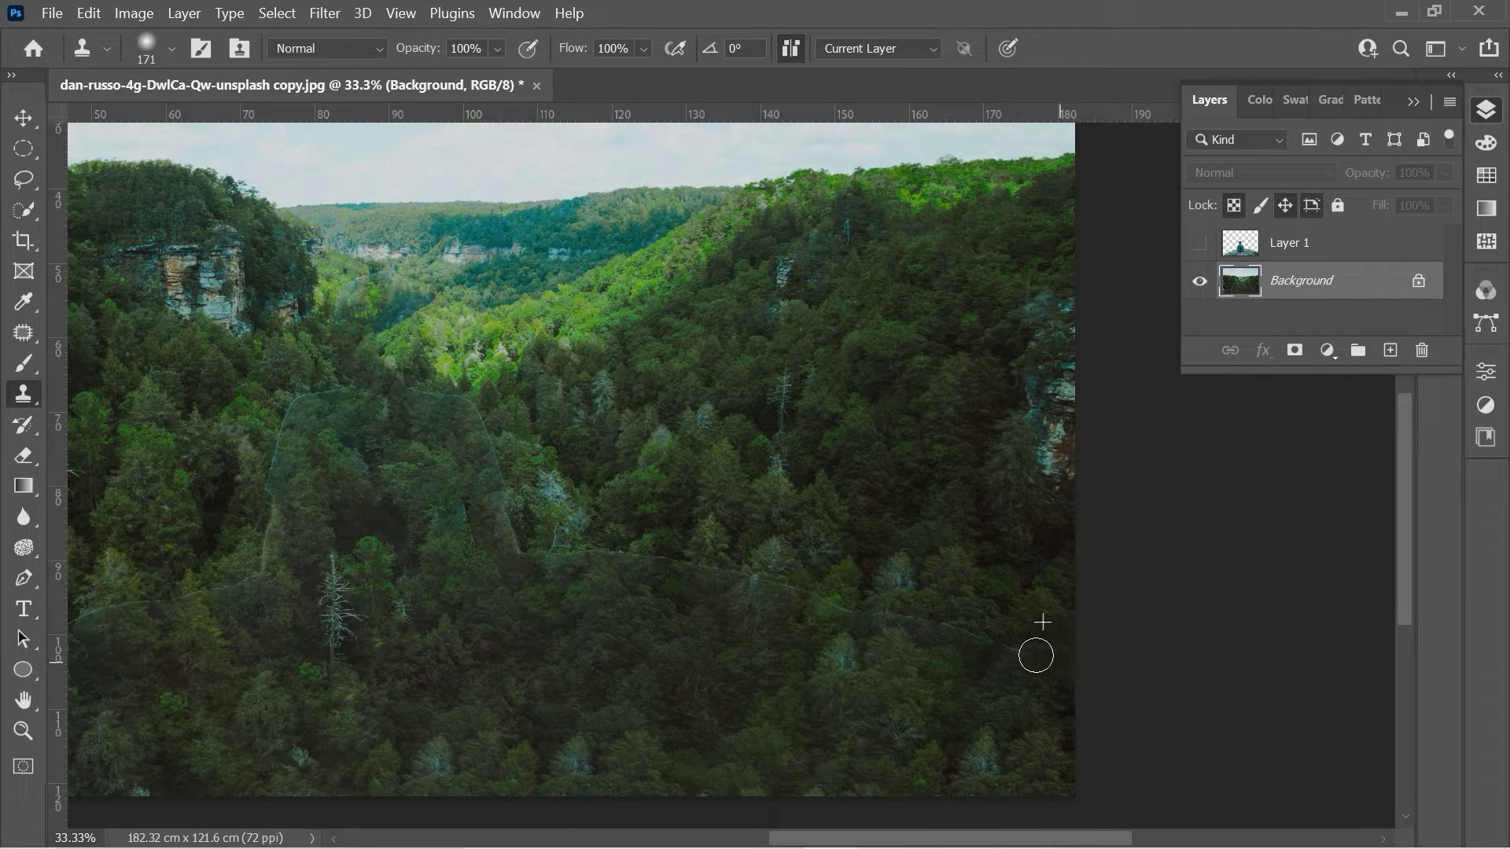
{"action": "mouse_move", "coordinate": [964, 637]}
{"action": "left_mouse_down"}
{"action": "mouse_move", "coordinate": [753, 584]}
{"action": "mouse_move", "coordinate": [532, 557]}
{"action": "mouse_move", "coordinate": [611, 538]}
{"action": "mouse_move", "coordinate": [511, 490]}
{"action": "mouse_move", "coordinate": [480, 417]}
{"action": "mouse_move", "coordinate": [397, 379]}
{"action": "mouse_move", "coordinate": [402, 338]}
{"action": "left_mouse_up"}
{"action": "scroll", "coordinate": [438, 464], "scroll_direction": "up", "scroll_amount": 2}
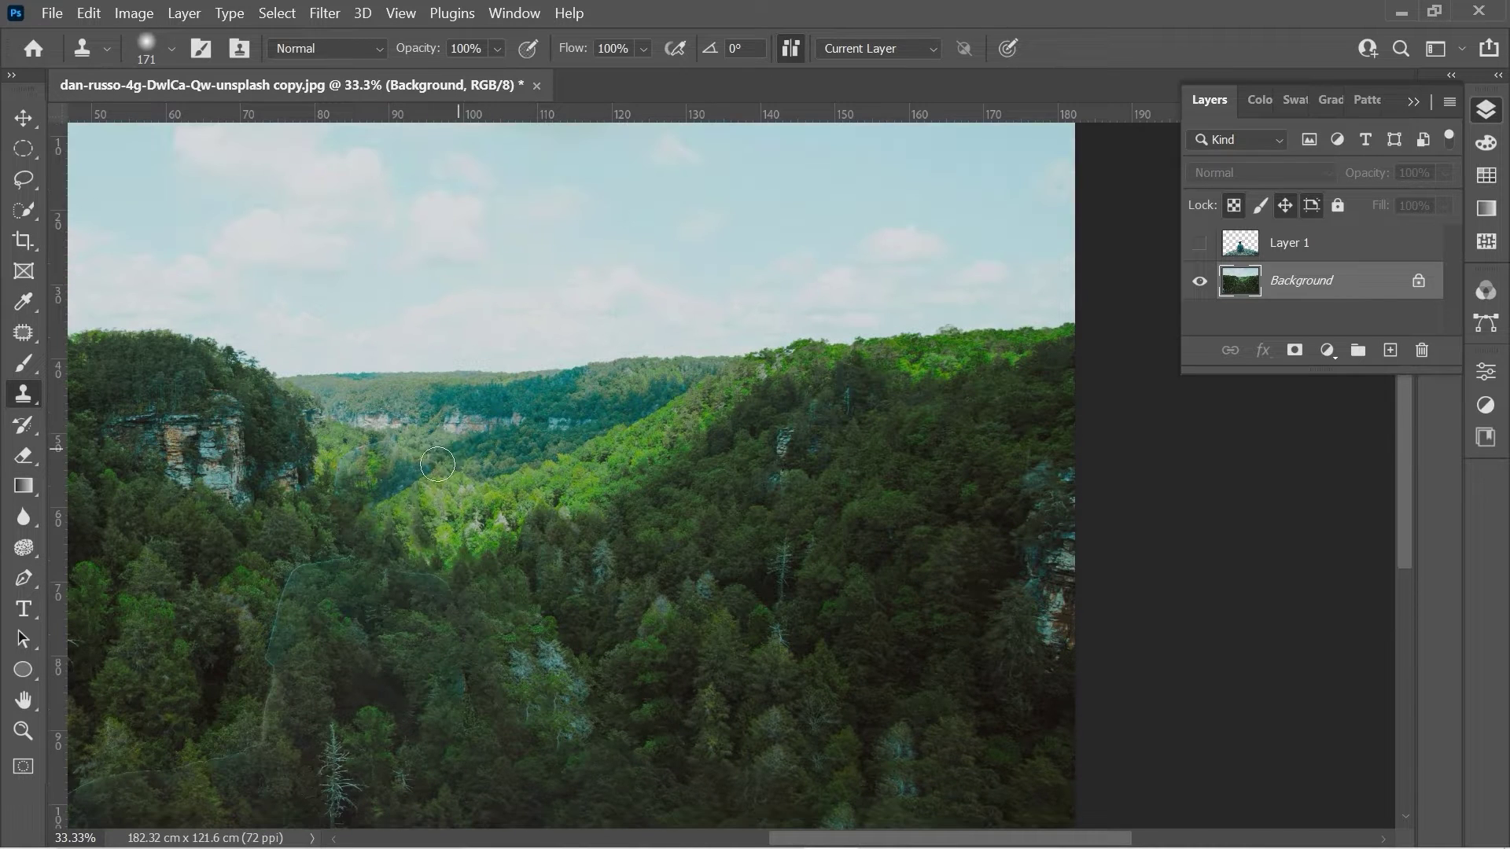
{"action": "scroll", "coordinate": [321, 449], "scroll_direction": "down", "scroll_amount": 1}
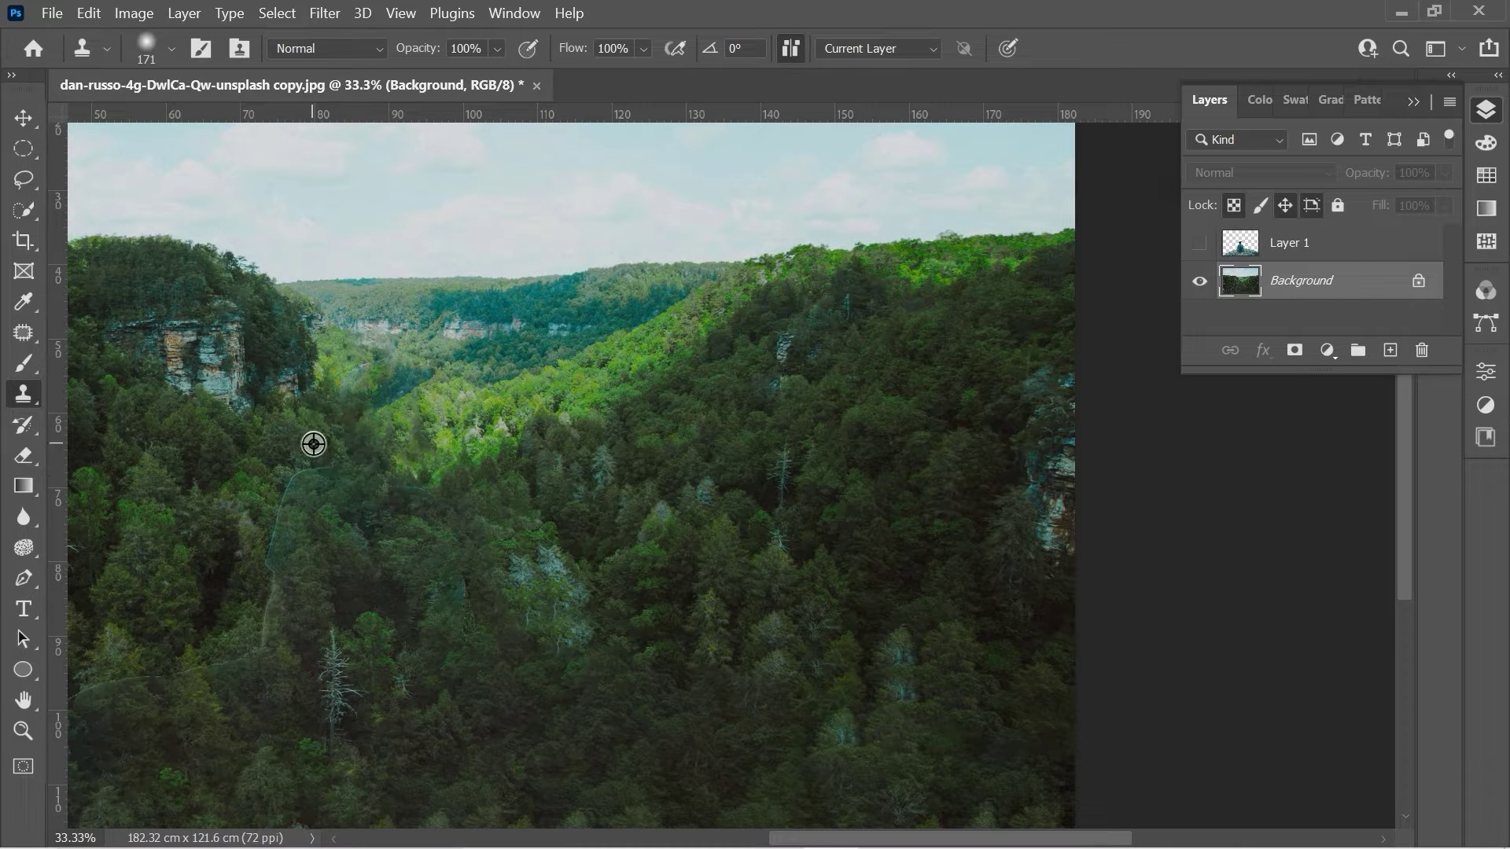
{"action": "scroll", "coordinate": [314, 488], "scroll_direction": "down", "scroll_amount": 1}
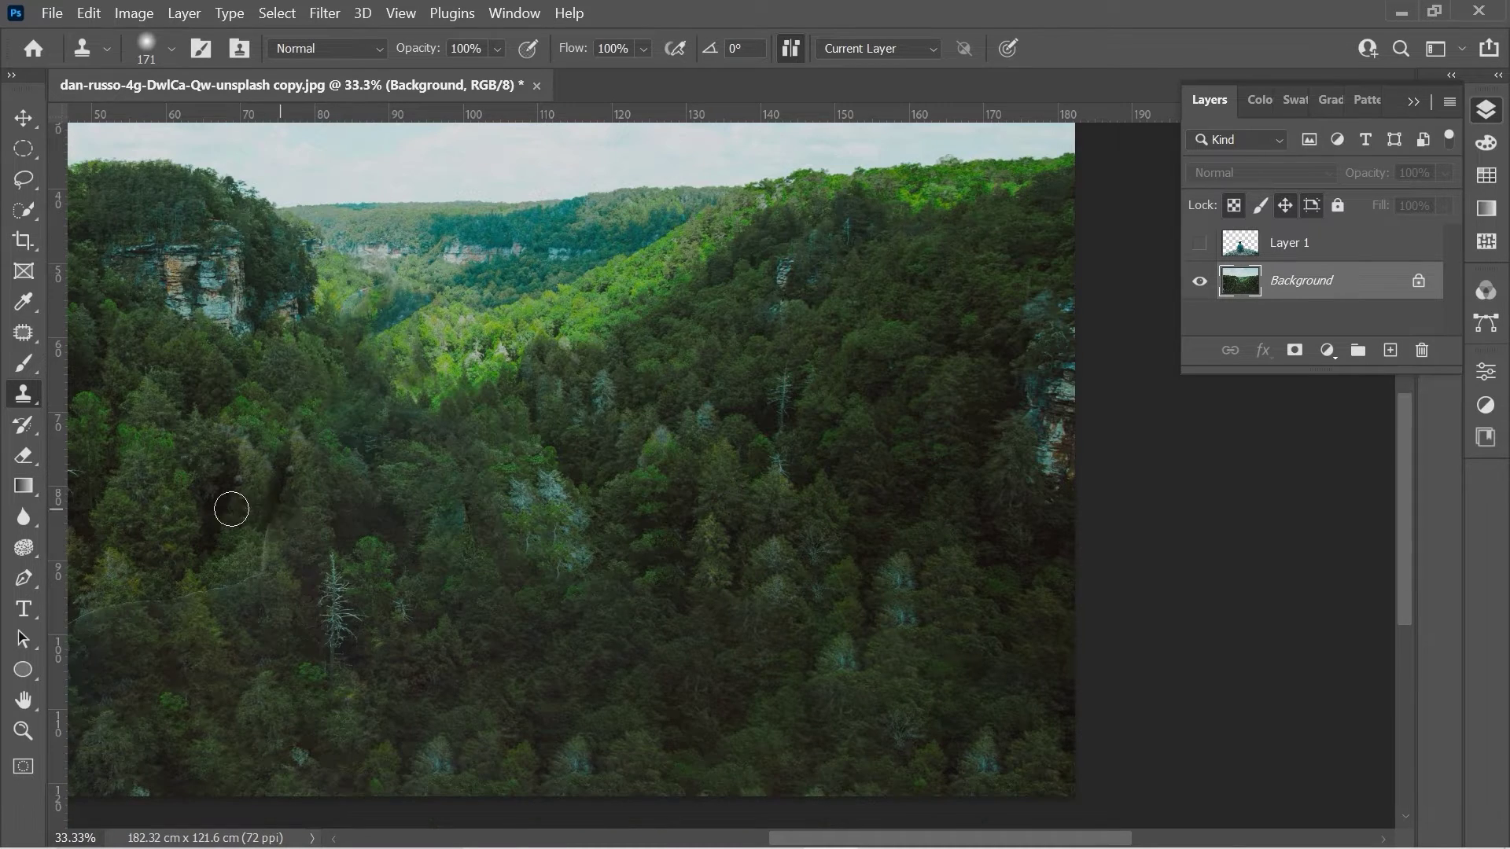
Clone tree texture over the remaining fill seam near the rock in the Background's lower-left corner
{"action": "scroll", "coordinate": [240, 425], "scroll_direction": "down", "scroll_amount": 2}
{"action": "scroll", "coordinate": [663, 443], "scroll_direction": "left", "scroll_amount": 6}
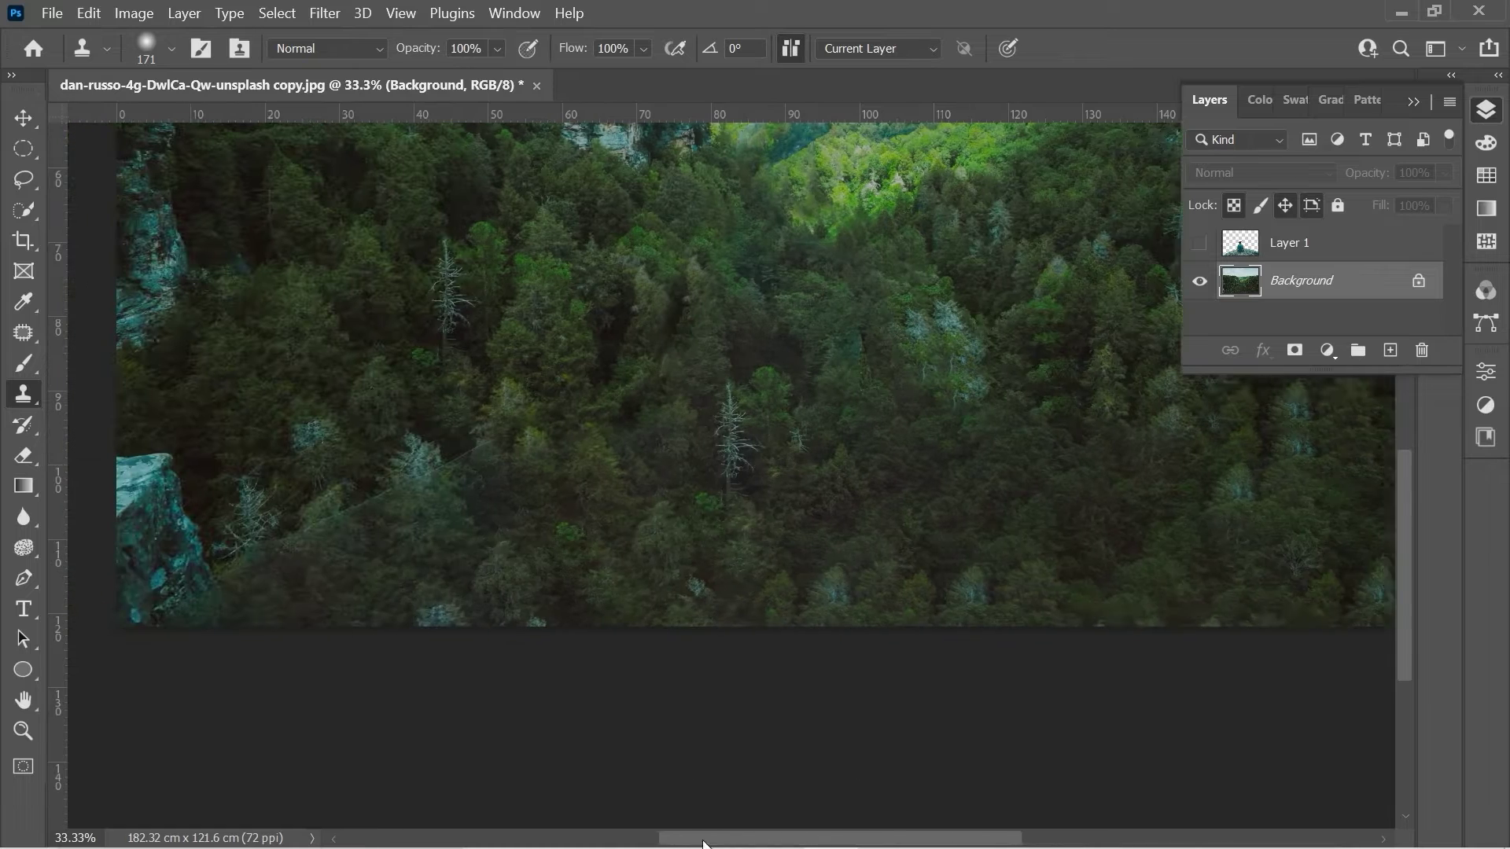
{"action": "left_click", "coordinate": [663, 442], "text": "alt"}
{"action": "left_click_drag", "start_coordinate": [651, 411], "coordinate": [327, 631]}
{"action": "mouse_move", "coordinate": [580, 465]}
{"action": "left_mouse_down"}
{"action": "mouse_move", "coordinate": [576, 498]}
{"action": "mouse_move", "coordinate": [307, 664]}
{"action": "left_mouse_up"}
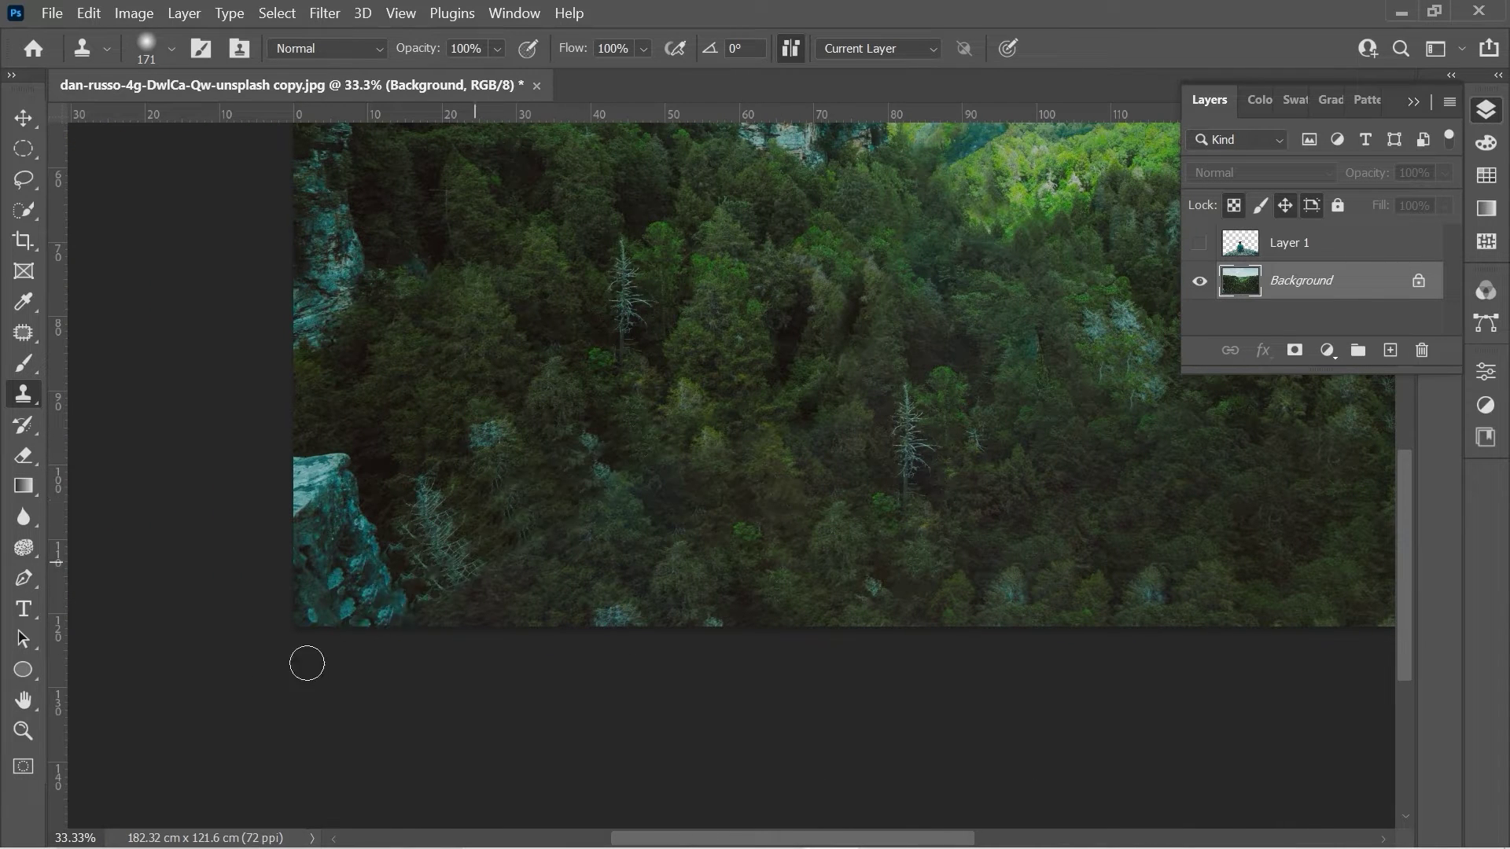
Unlock the Background layer and leave Layer 1 visible over the retouched forest
{"action": "key", "text": "ctrl+minus"}
{"action": "key", "text": "ctrl+minus"}
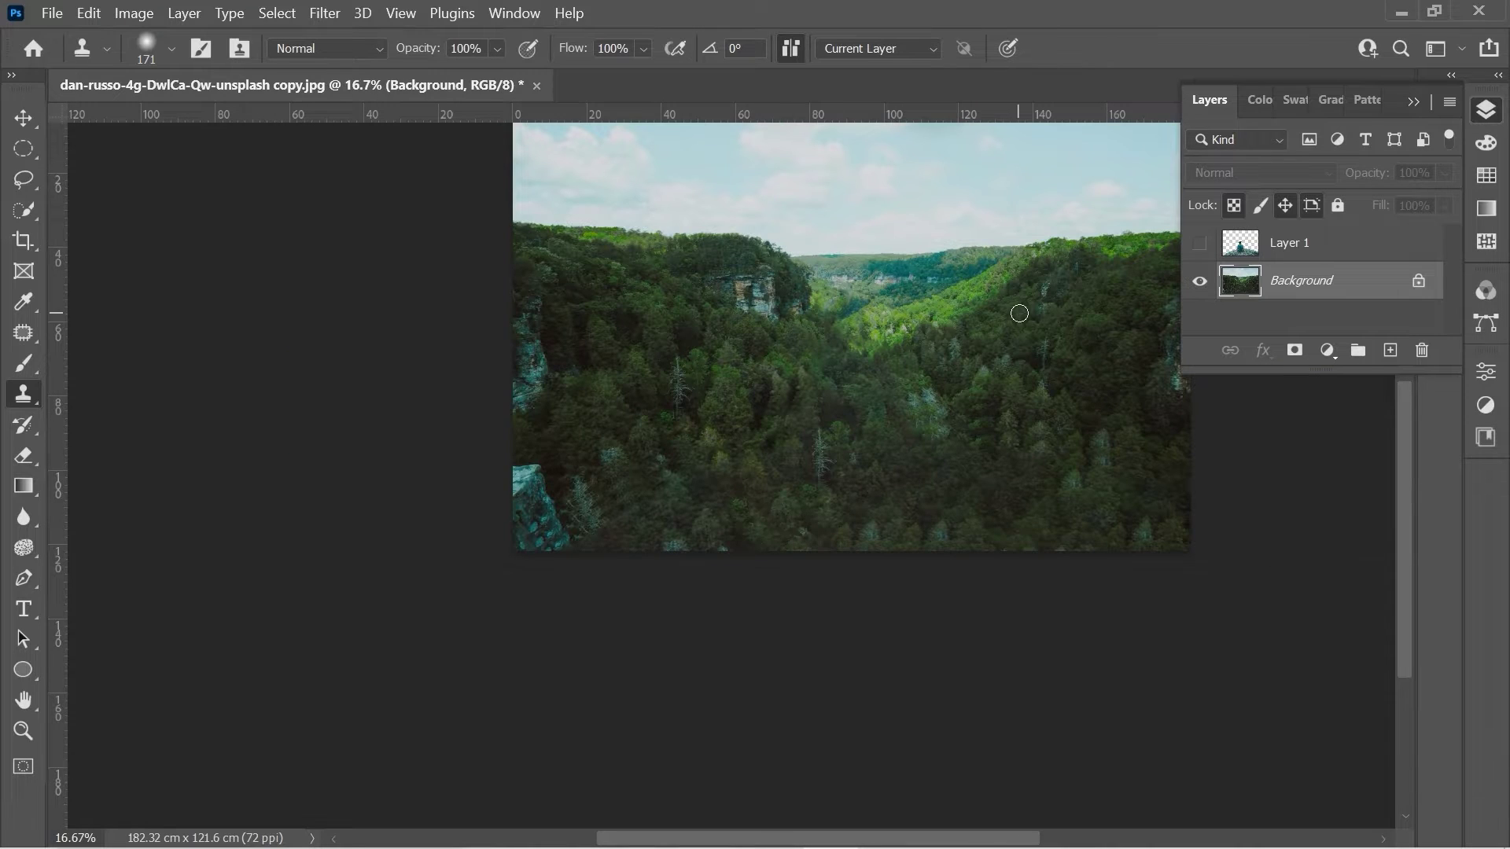
{"action": "scroll", "coordinate": [1019, 313], "scroll_direction": "up", "scroll_amount": 3}
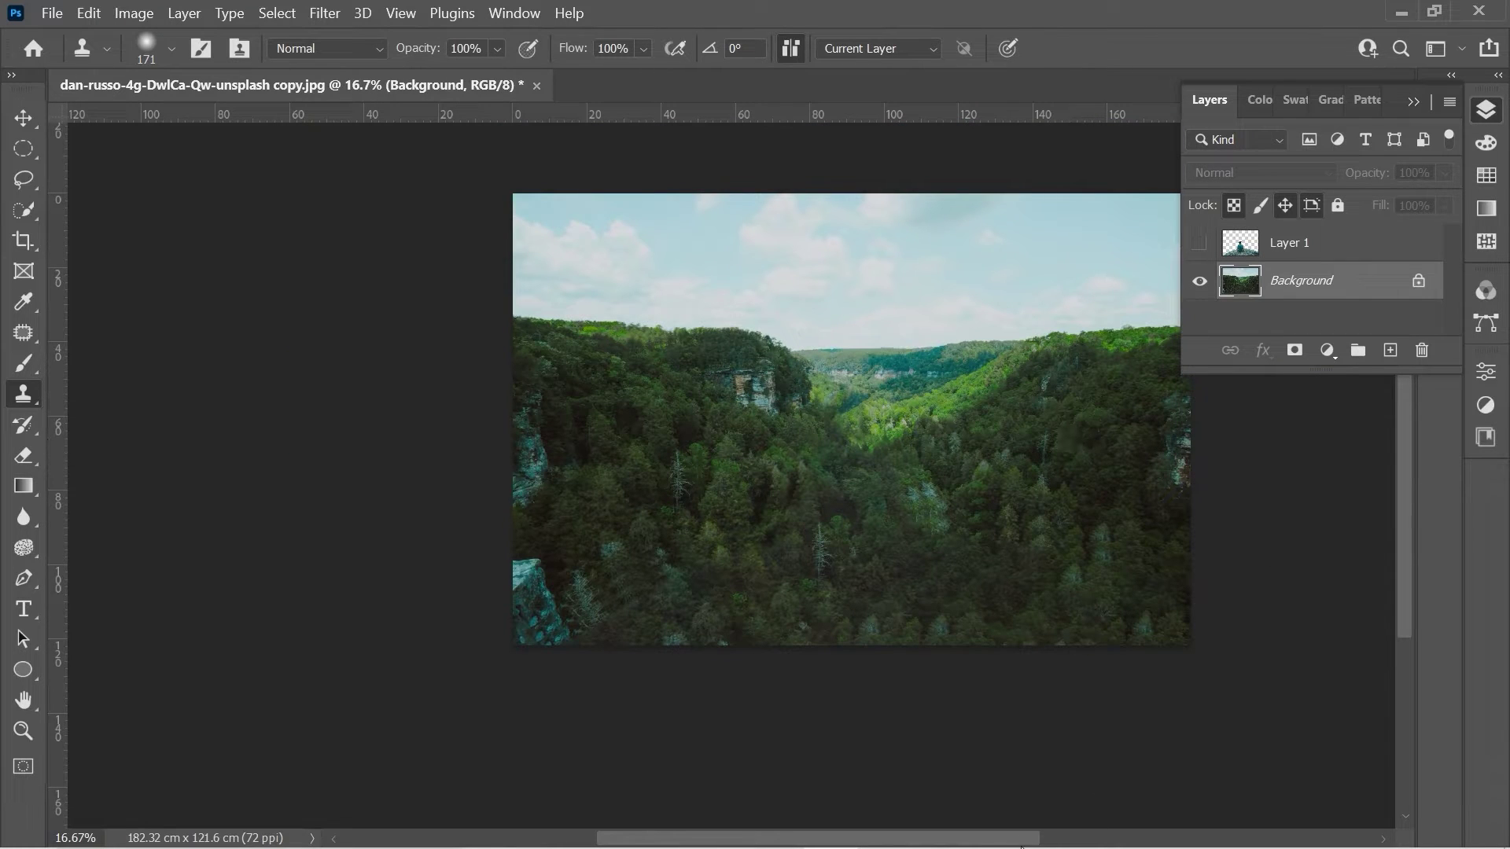
{"action": "scroll", "coordinate": [1020, 846], "scroll_direction": "right", "scroll_amount": 3}
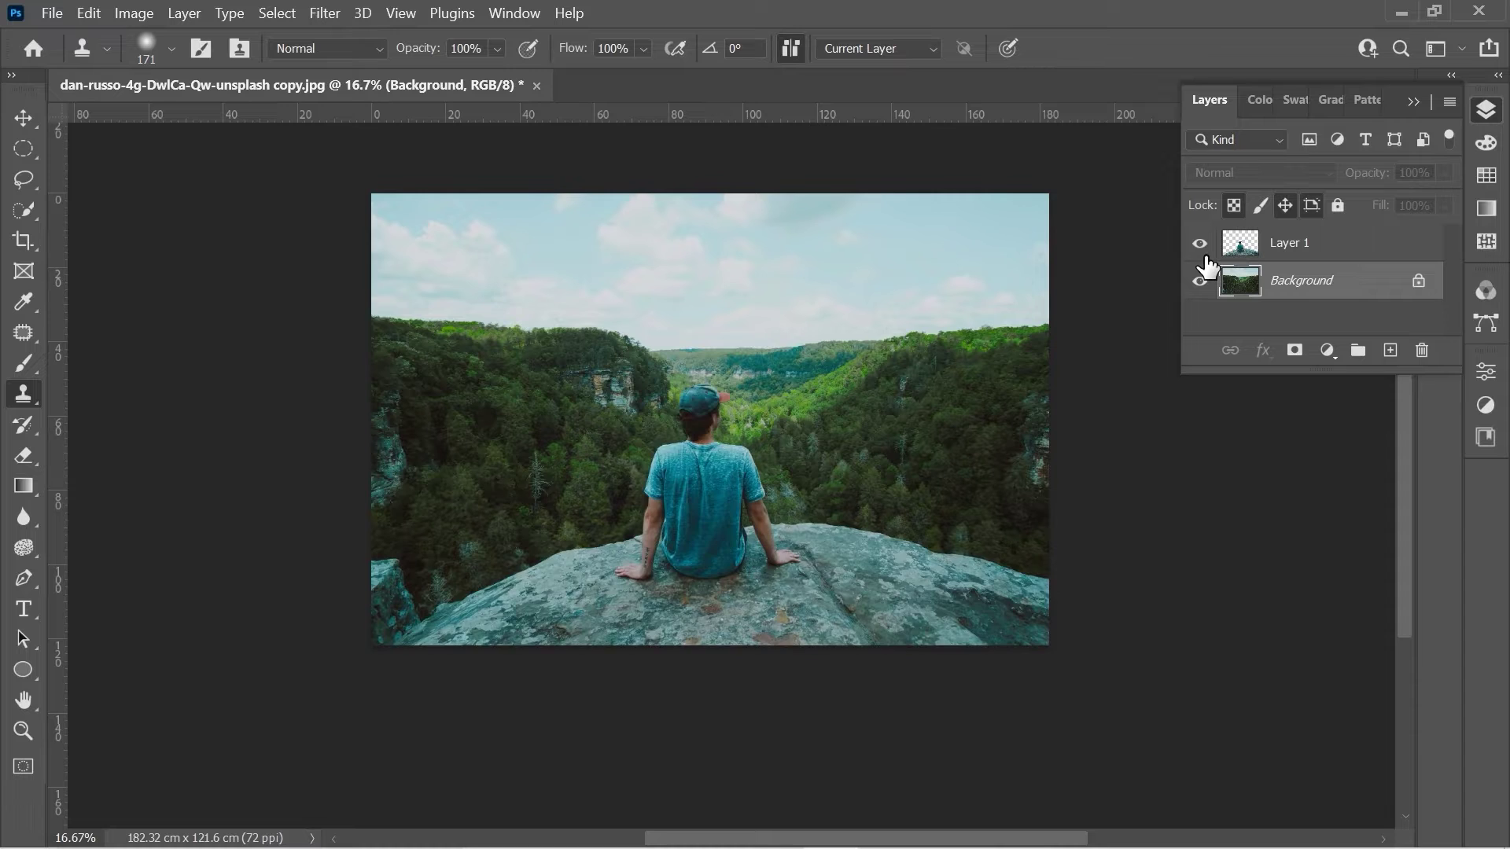
{"action": "left_click", "coordinate": [1201, 246]}
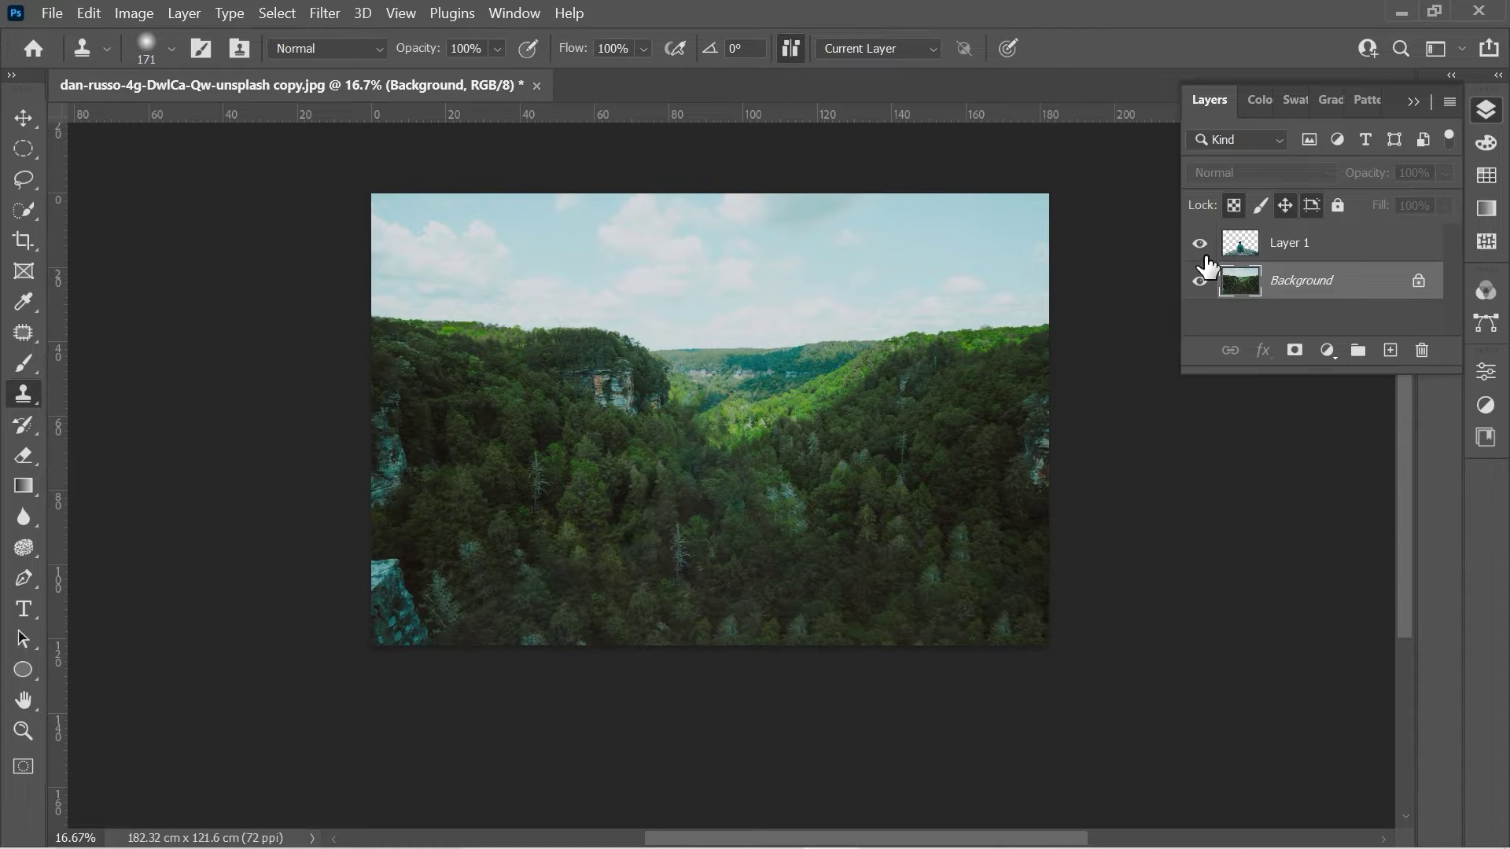
{"action": "left_click", "coordinate": [1203, 250]}
{"action": "left_click", "coordinate": [1417, 285]}
{"action": "left_click", "coordinate": [1199, 243]}
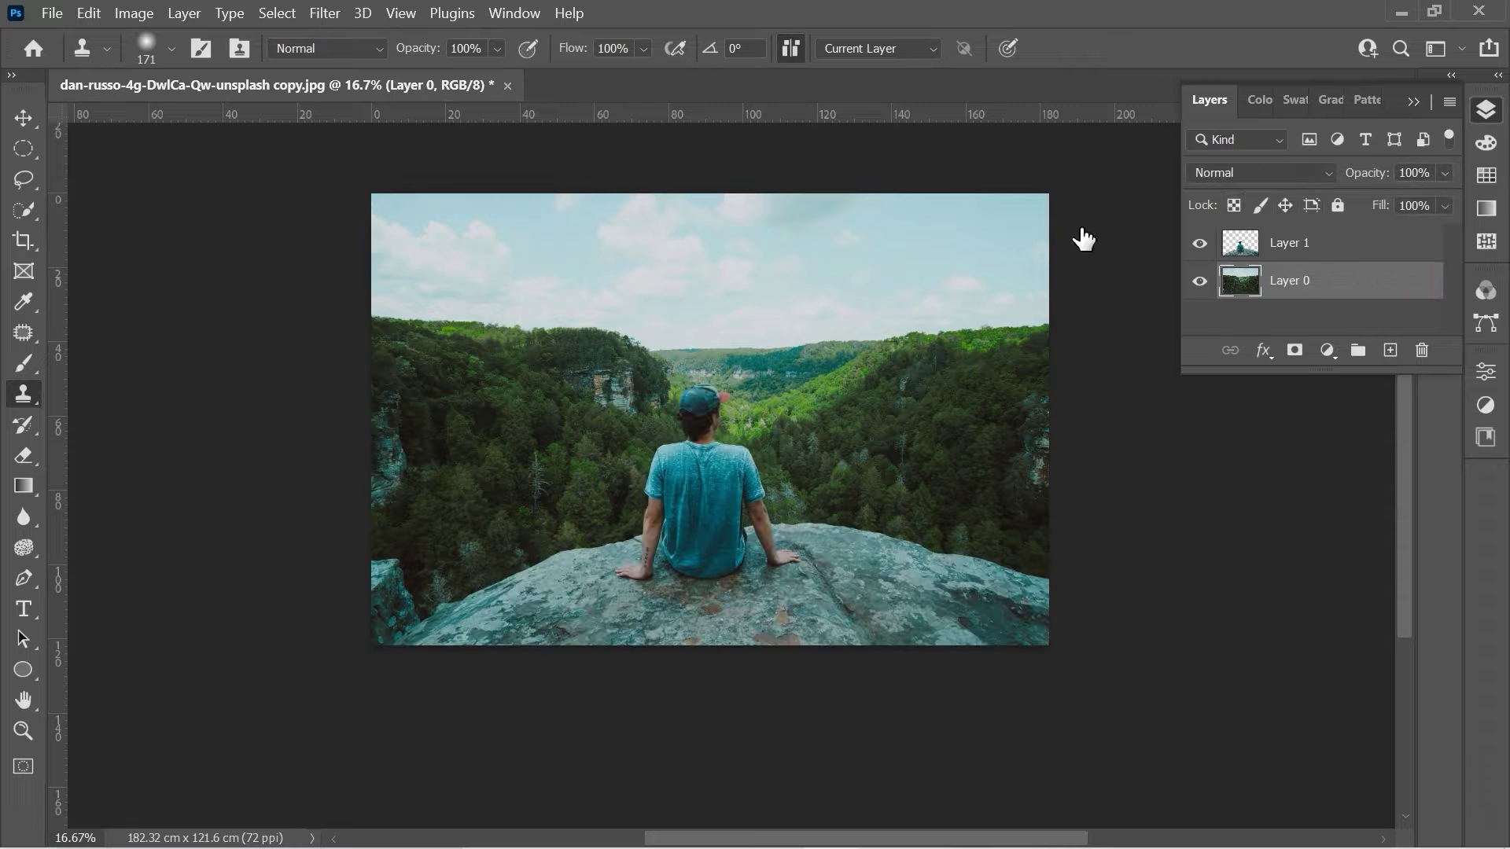
Create a new 10 x 7 cm landscape document at 120 pixels/centimeter in RGB Color with a white background
{"action": "left_click", "coordinate": [25, 118]}
{"action": "left_click", "coordinate": [52, 13]}
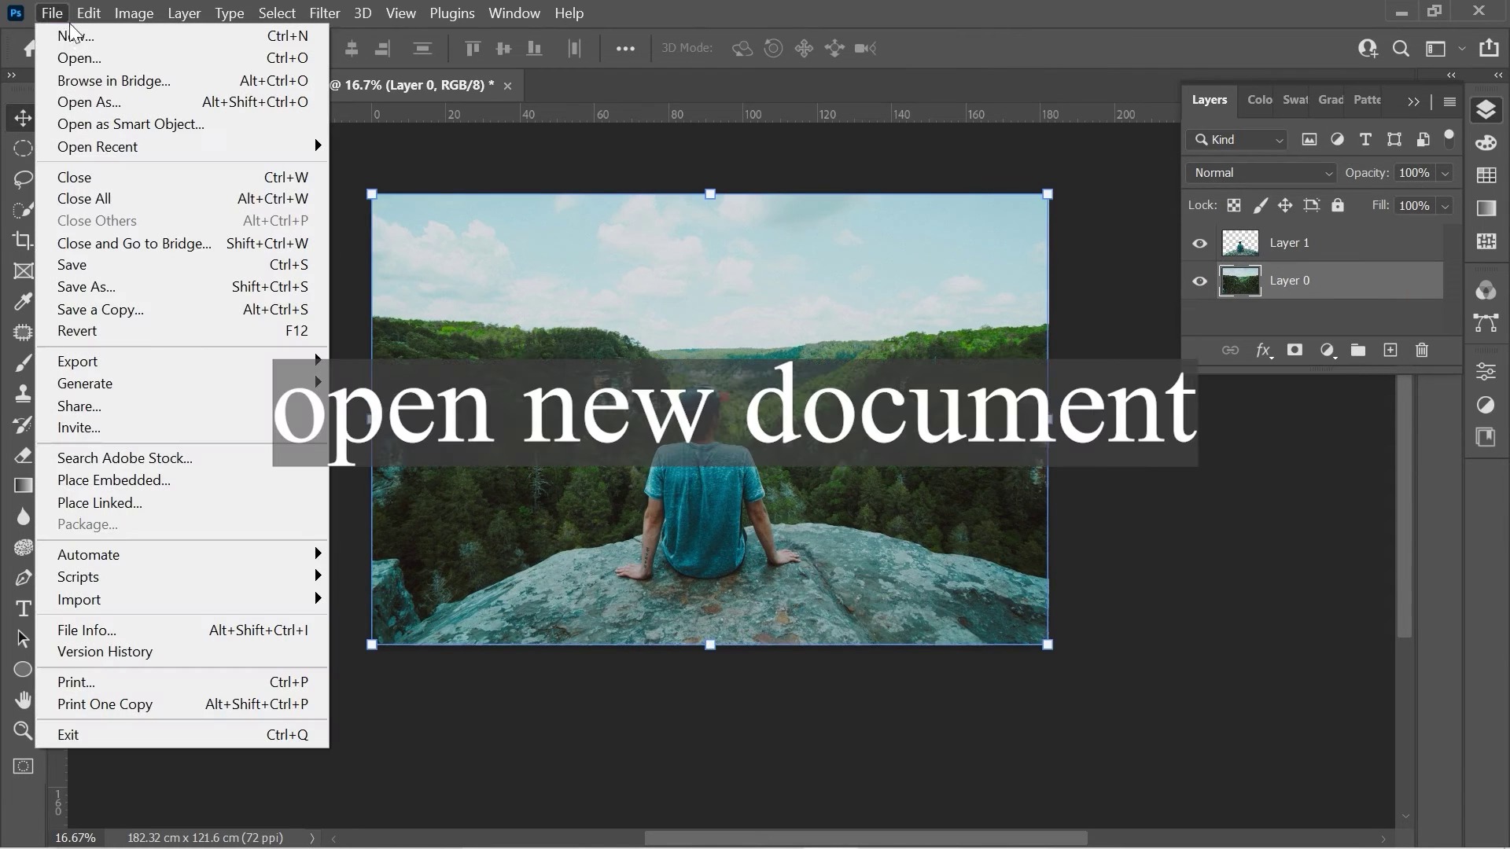
{"action": "left_click", "coordinate": [117, 47]}
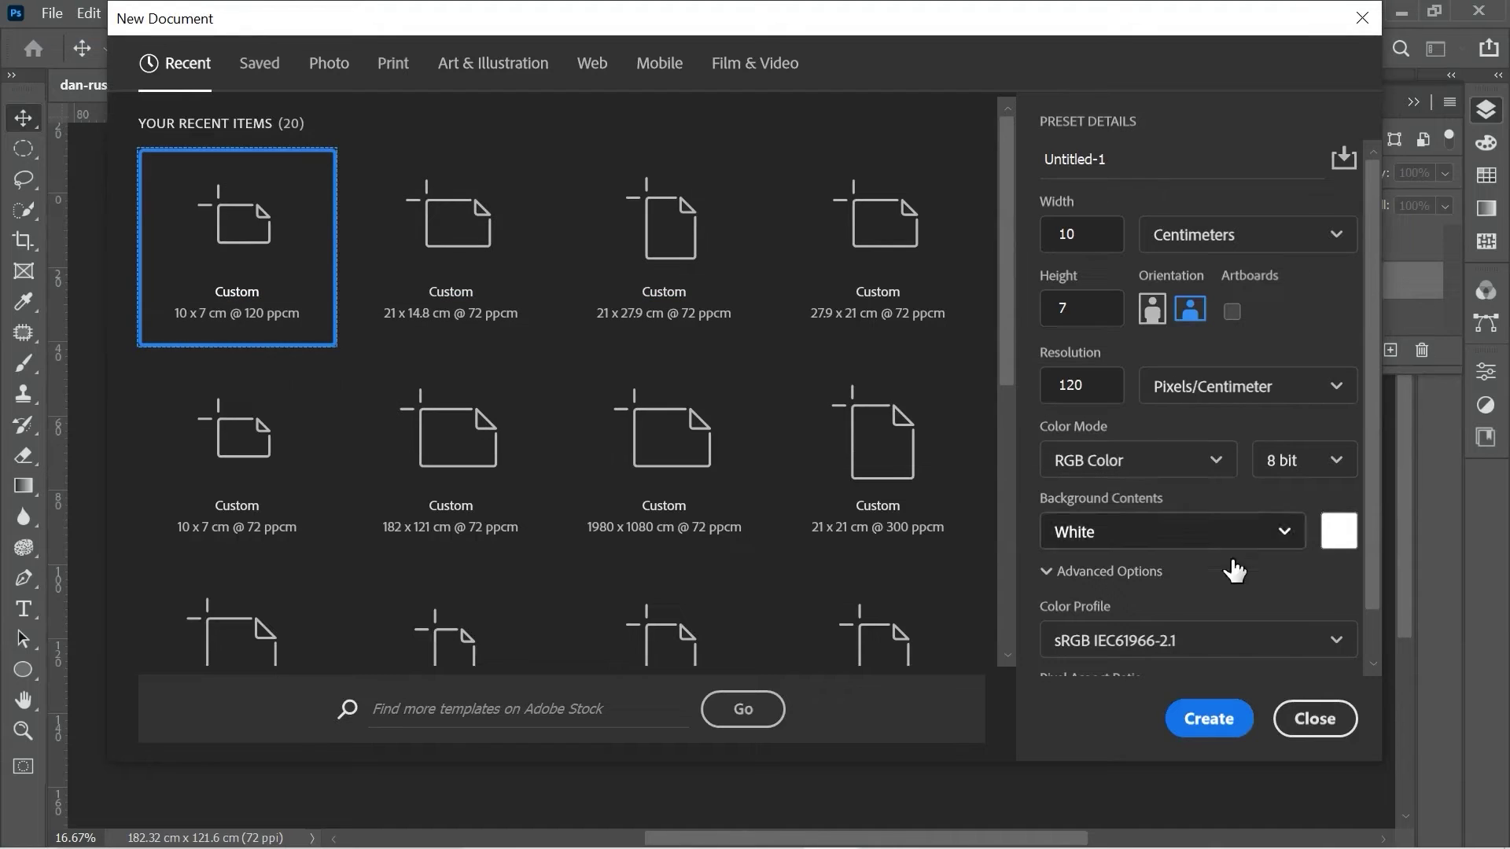
{"action": "left_click", "coordinate": [1205, 718]}
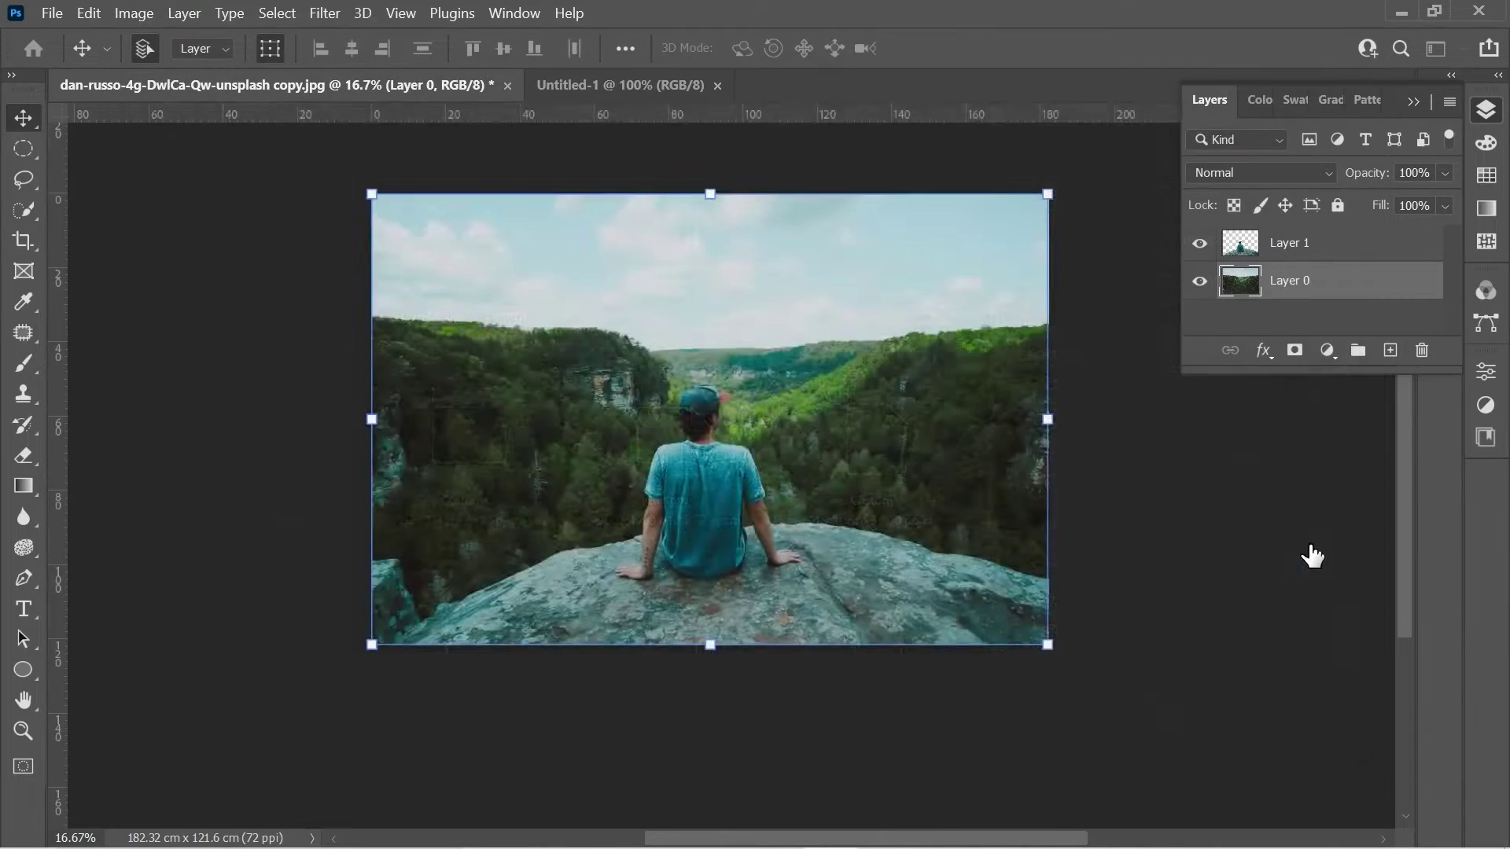
{"action": "key", "text": "ctrl+minus"}
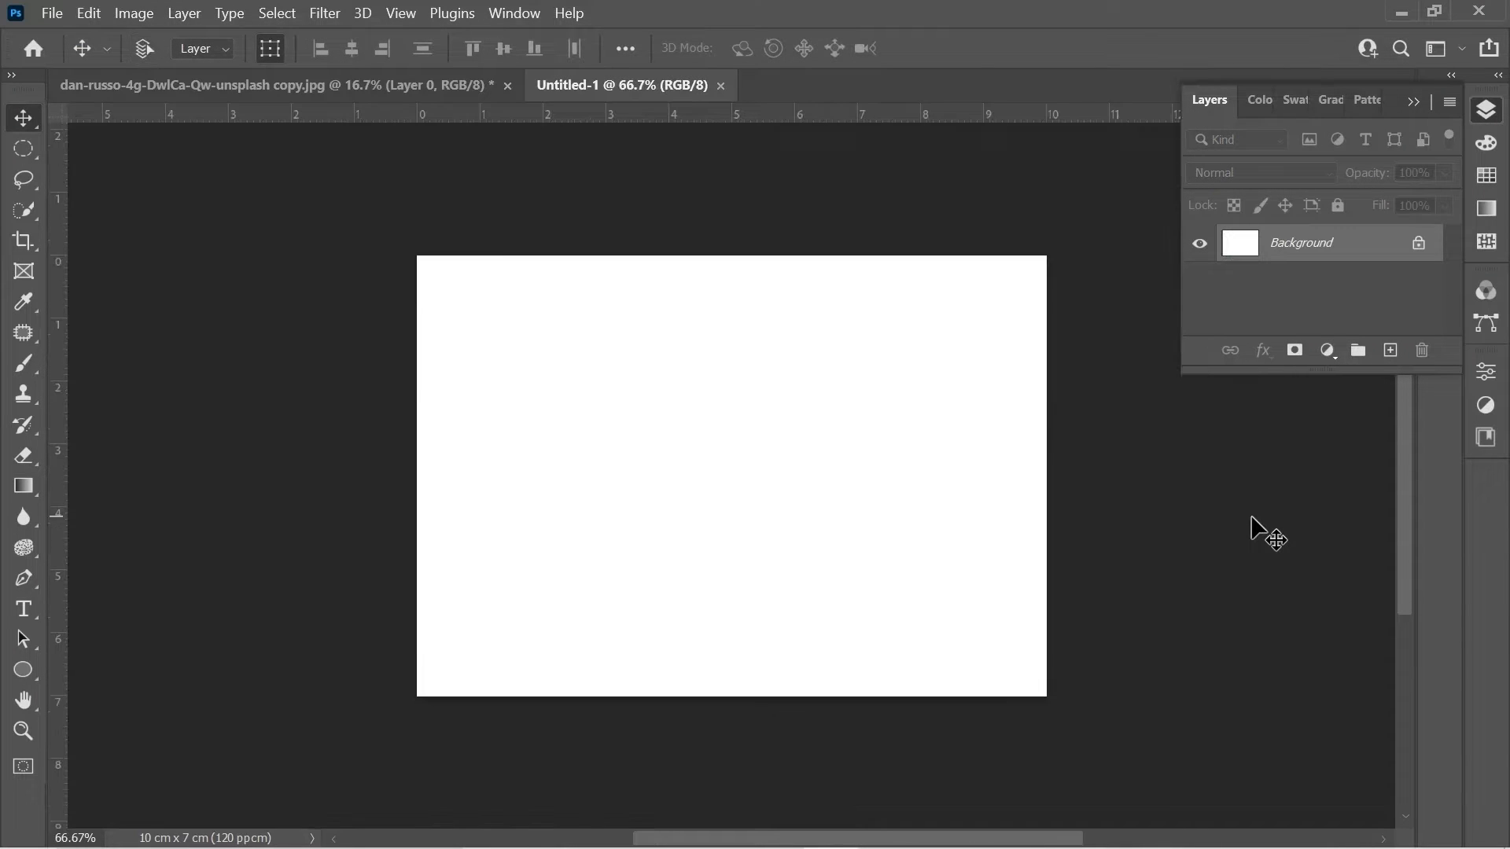
Scale both layers of the landscape photo together to about 52.73% and move them into the Untitled-1 document
{"action": "left_click", "coordinate": [309, 83]}
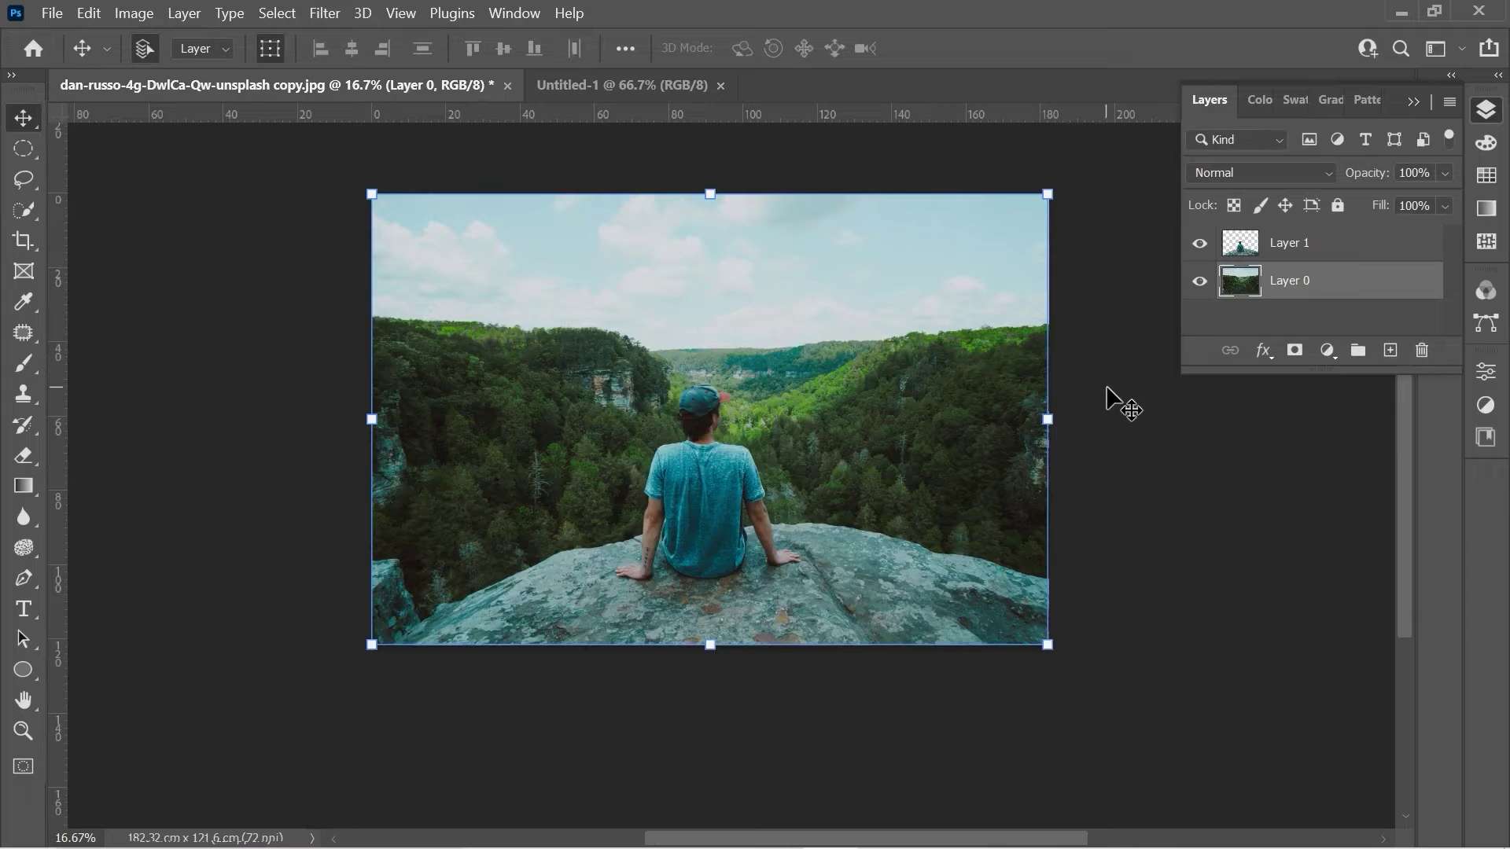
{"action": "left_click_drag", "start_coordinate": [1089, 166], "coordinate": [260, 700]}
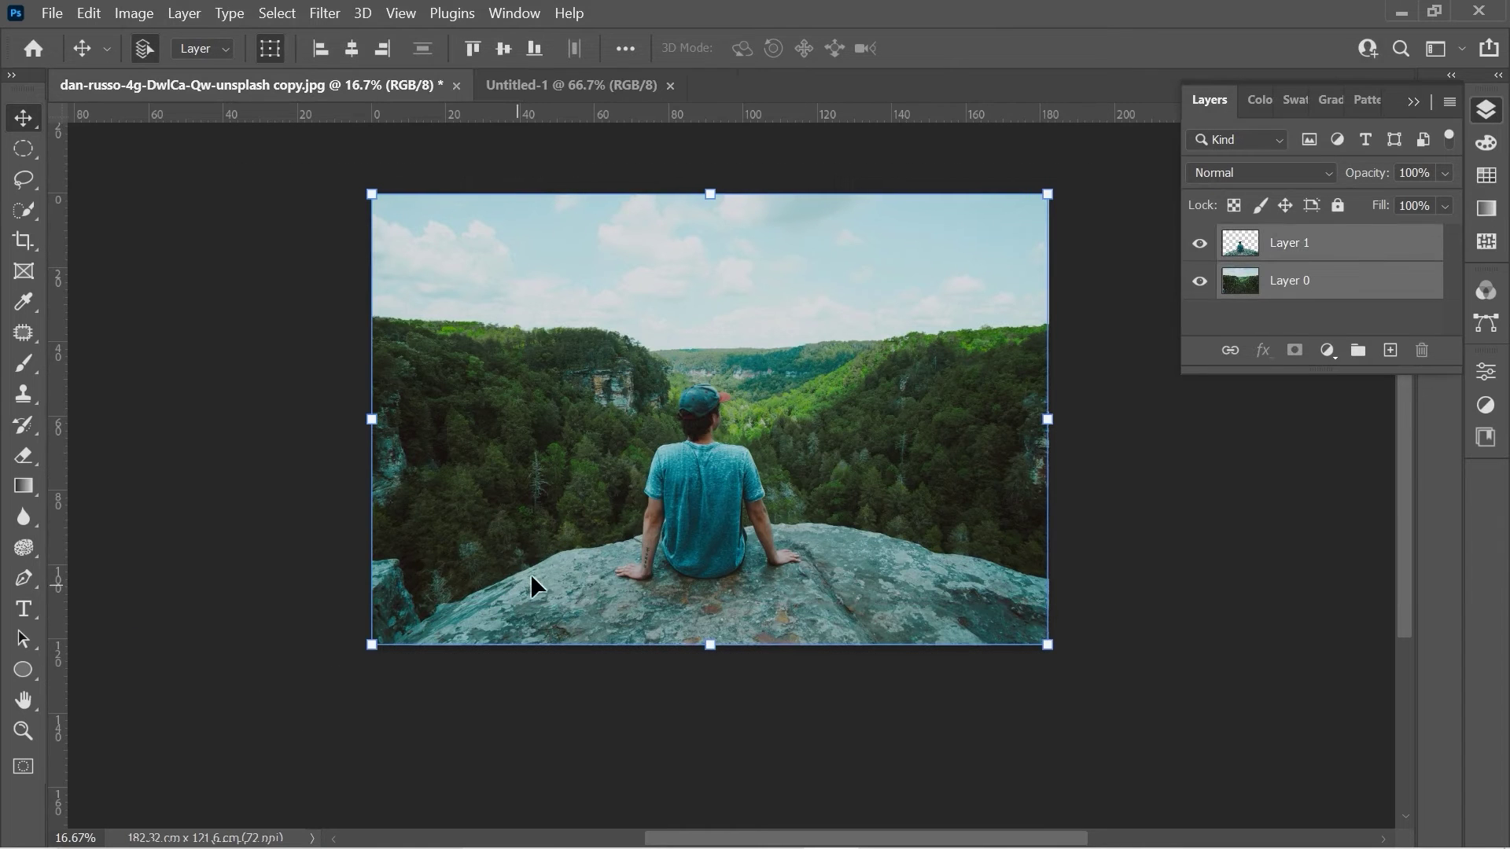
{"action": "left_click_drag", "start_coordinate": [1047, 195], "coordinate": [728, 407]}
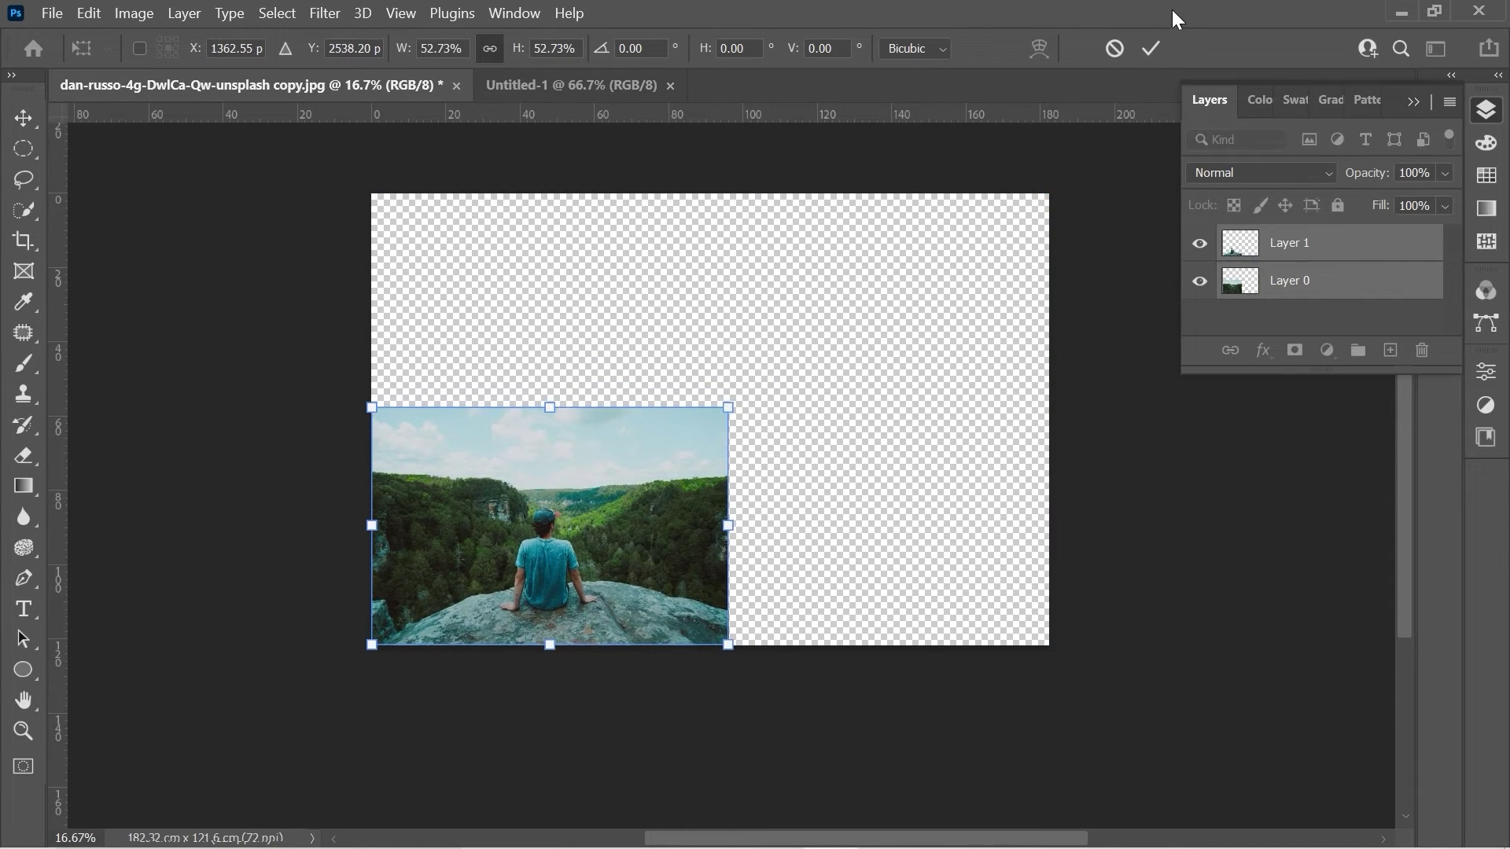
{"action": "key", "text": "Return"}
{"action": "left_click_drag", "start_coordinate": [665, 523], "coordinate": [805, 455]}
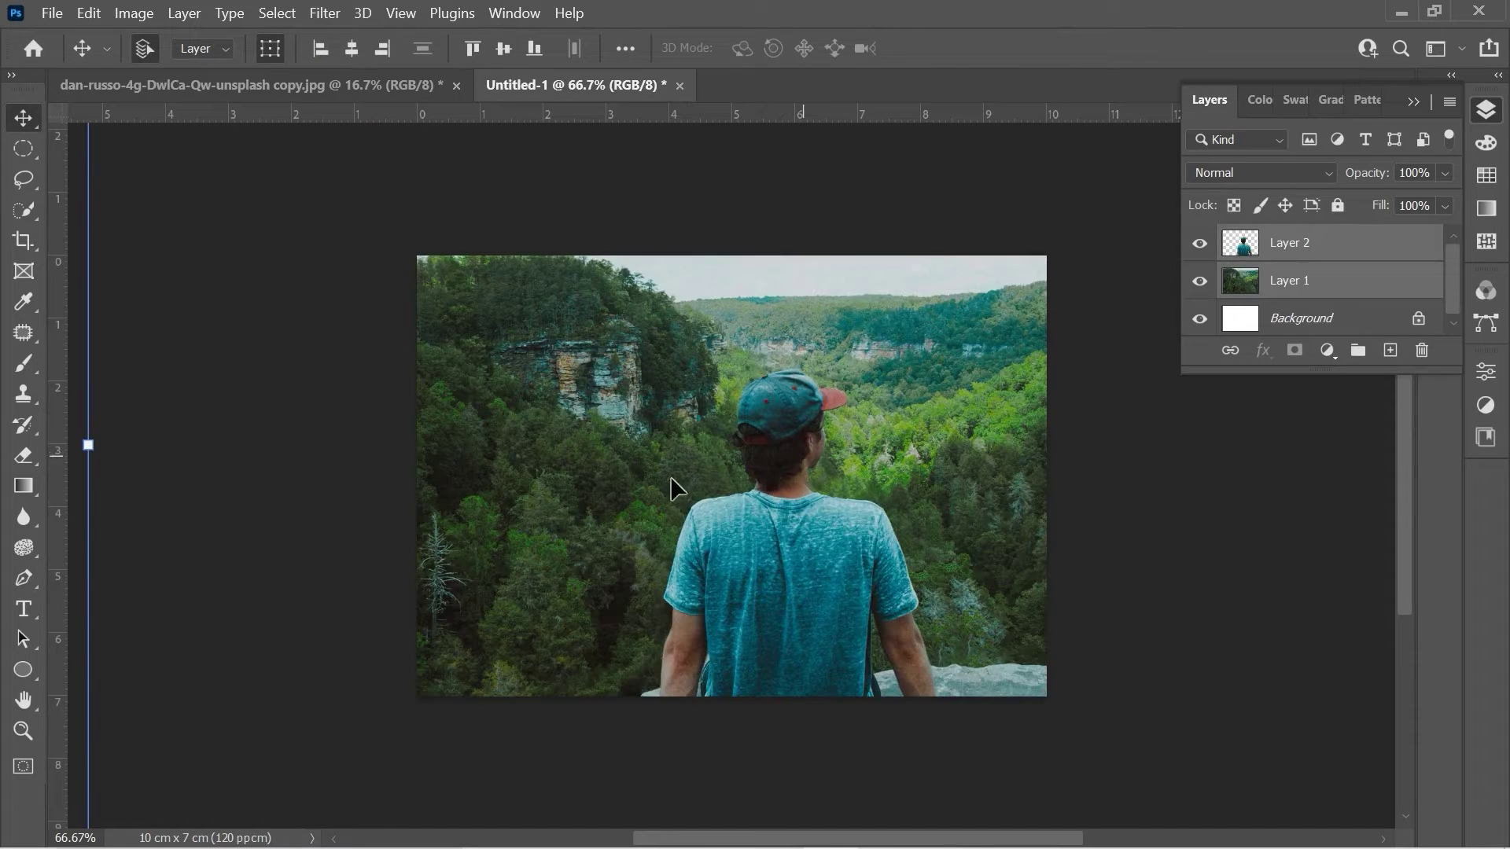
Scale the two photo layers to about 46.20% and centre them to cover the 10 x 7 cm canvas
{"action": "left_click_drag", "start_coordinate": [89, 454], "coordinate": [500, 579]}
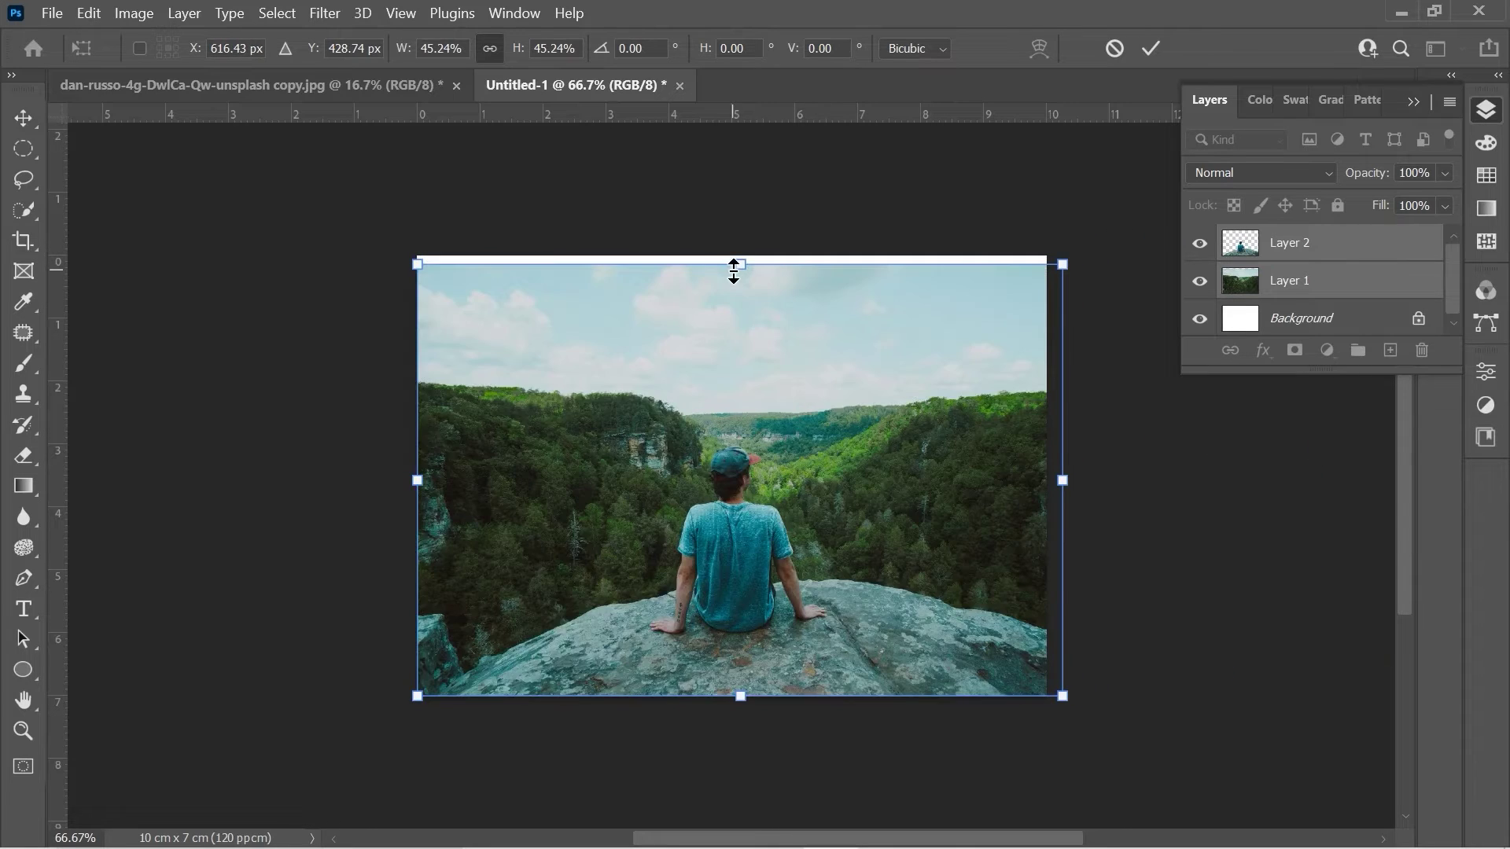
{"action": "left_click_drag", "start_coordinate": [735, 266], "coordinate": [736, 258]}
{"action": "left_click_drag", "start_coordinate": [822, 634], "coordinate": [815, 634]}
{"action": "left_click", "coordinate": [1151, 51]}
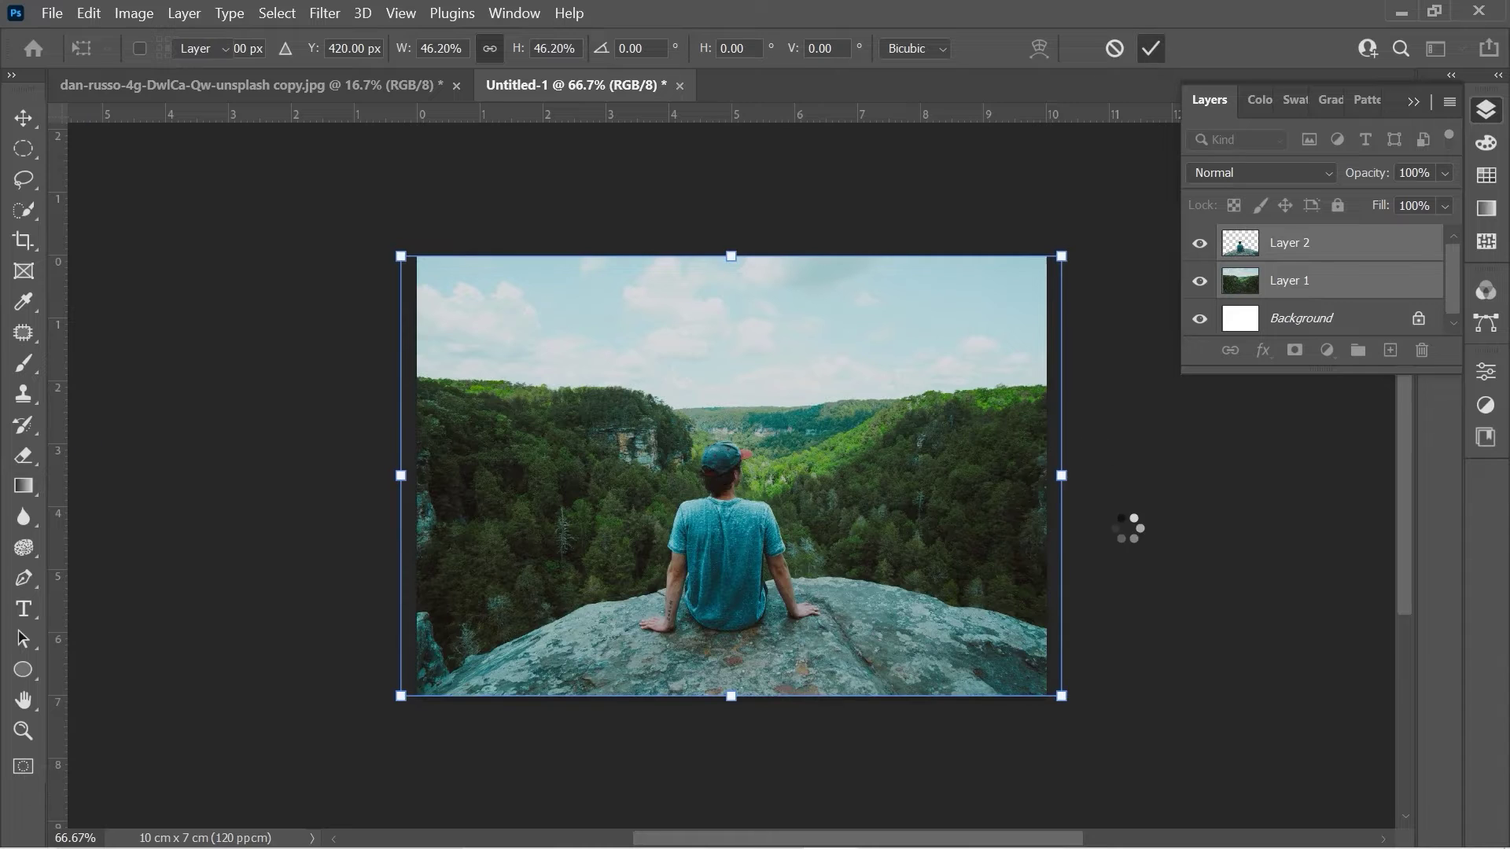
Unlock the Background layer and convert Layer 1 and Layer 2 each to a smart object
{"action": "left_click", "coordinate": [1140, 542]}
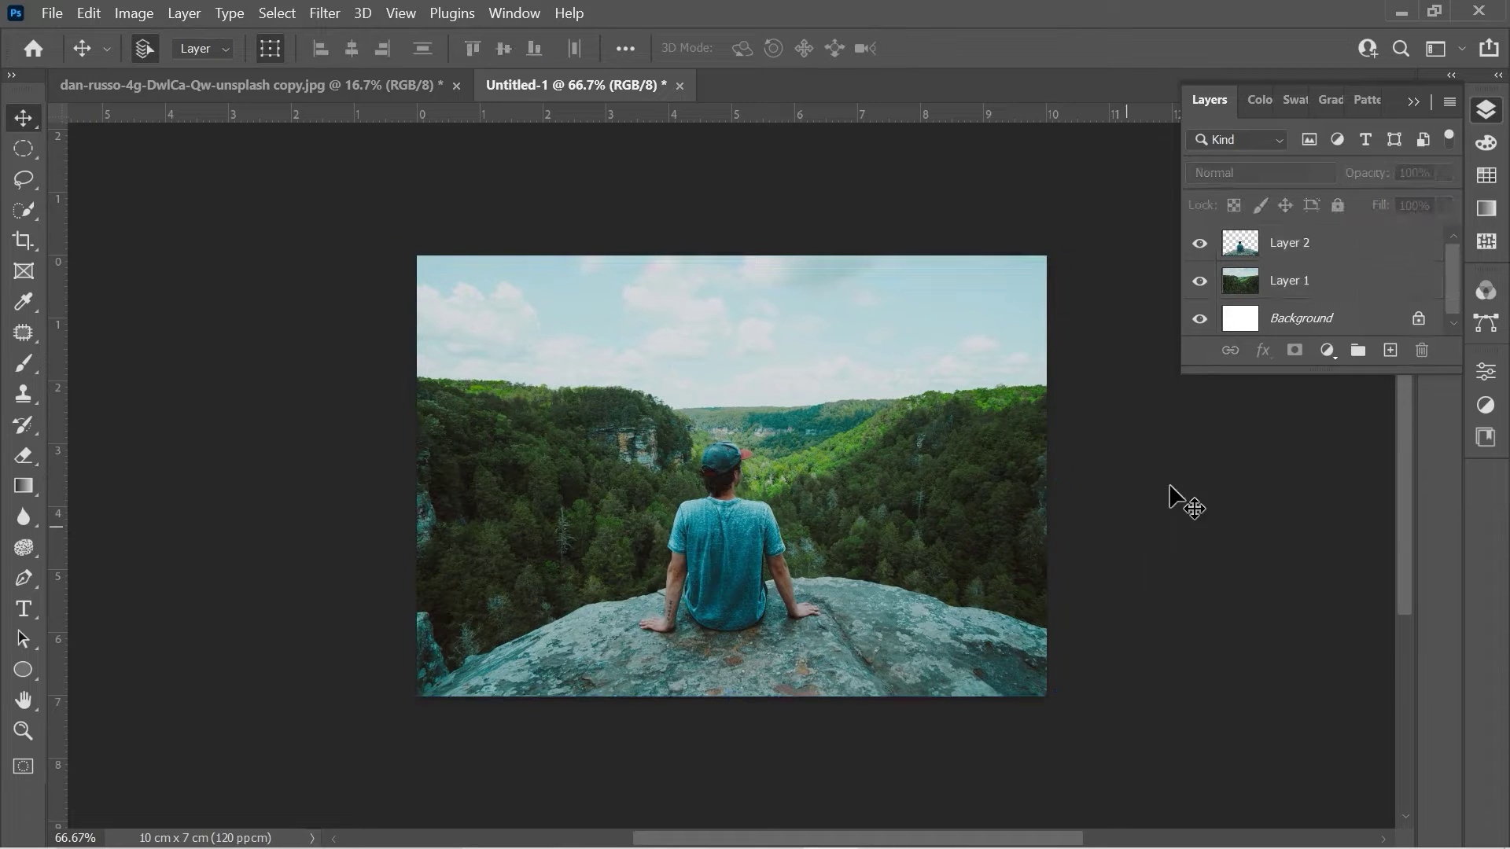
{"action": "left_click", "coordinate": [1403, 323]}
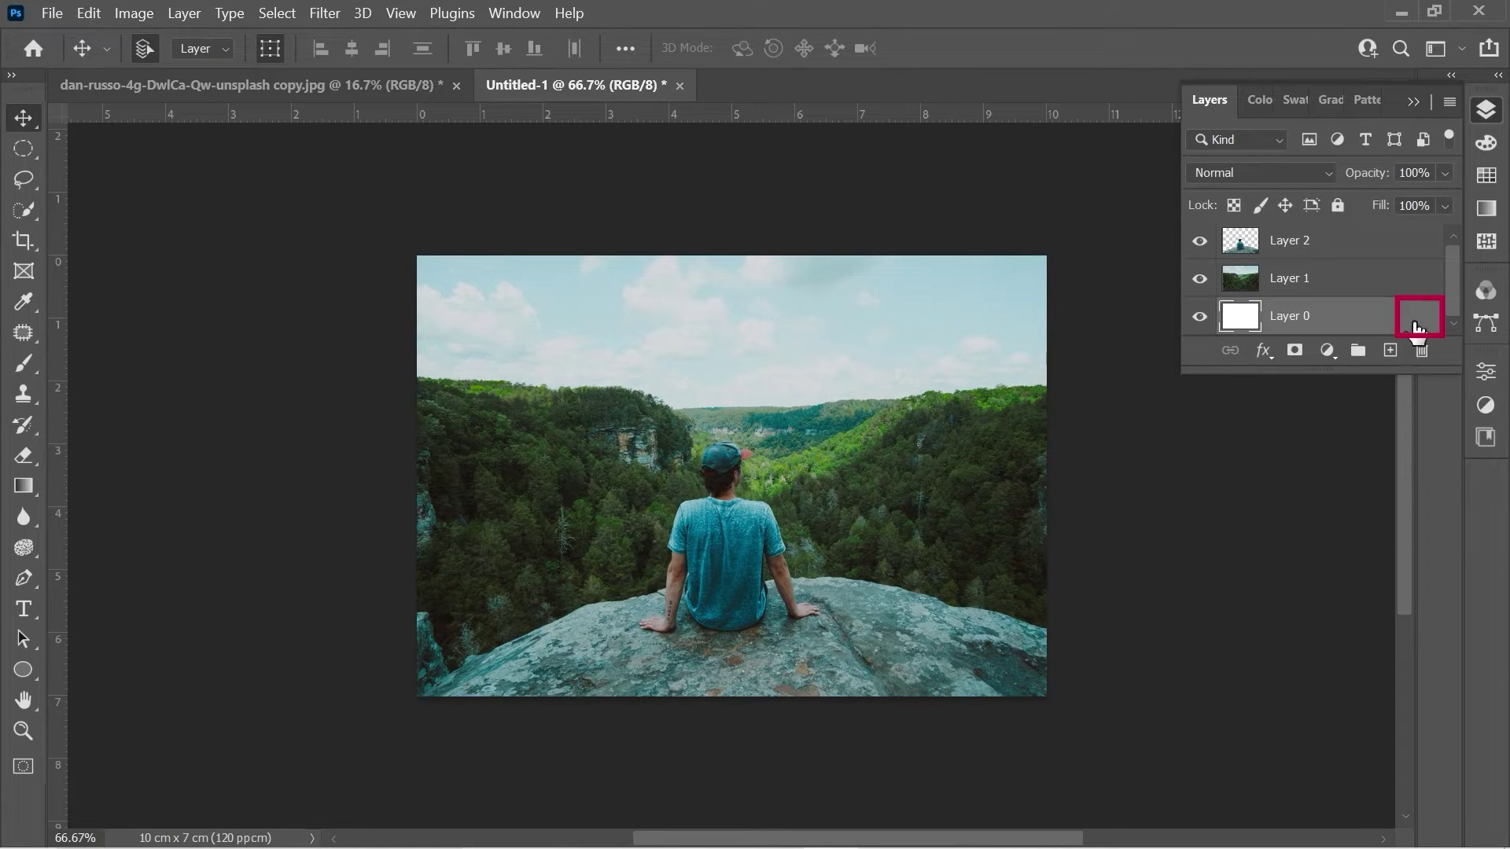
{"action": "left_click", "coordinate": [1376, 279]}
{"action": "right_click", "coordinate": [1376, 279]}
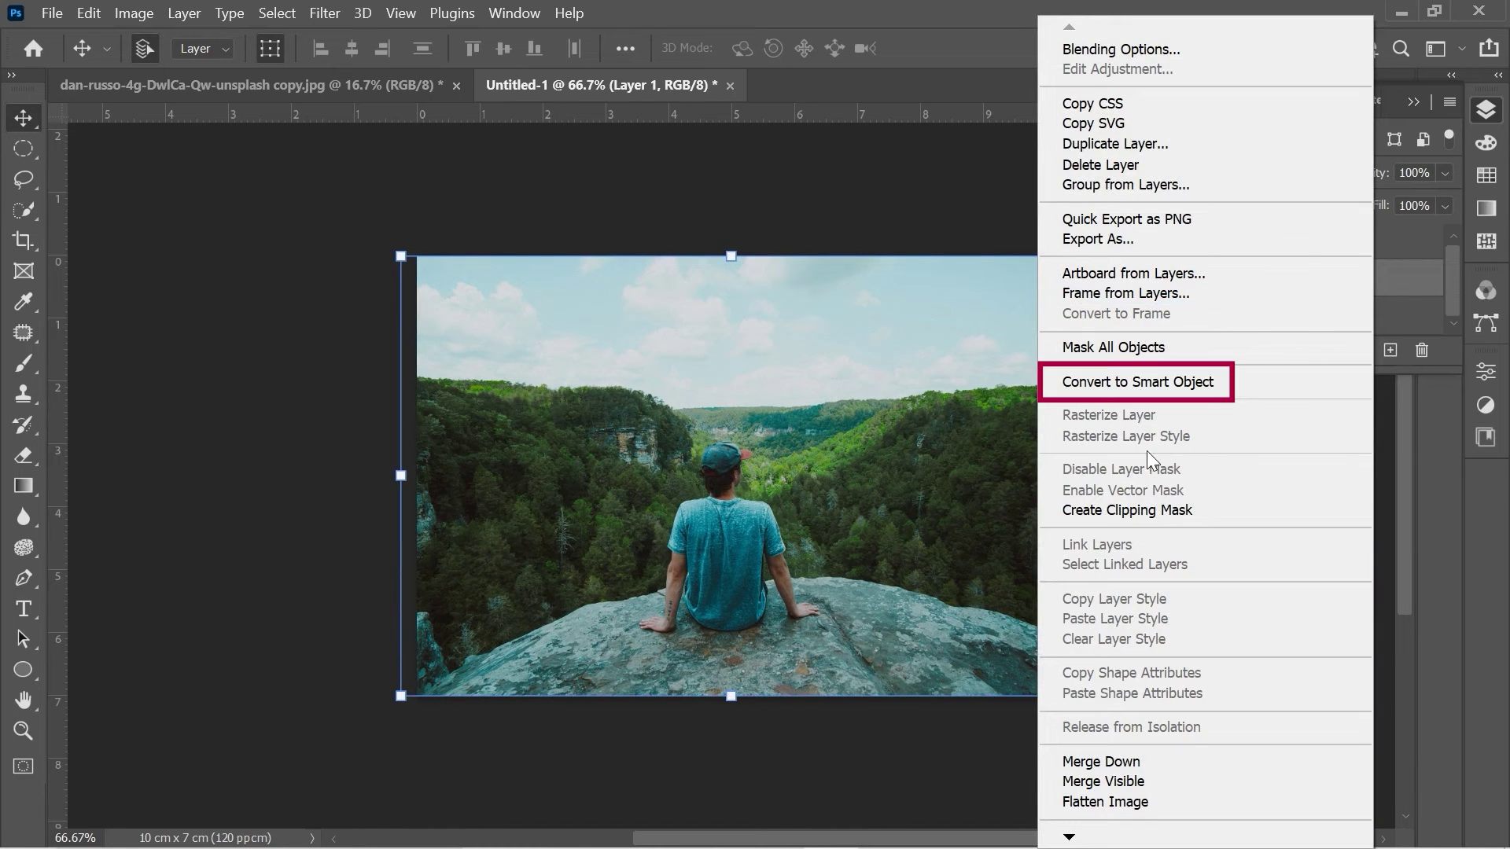
{"action": "left_click", "coordinate": [1297, 382]}
{"action": "right_click", "coordinate": [1380, 247]}
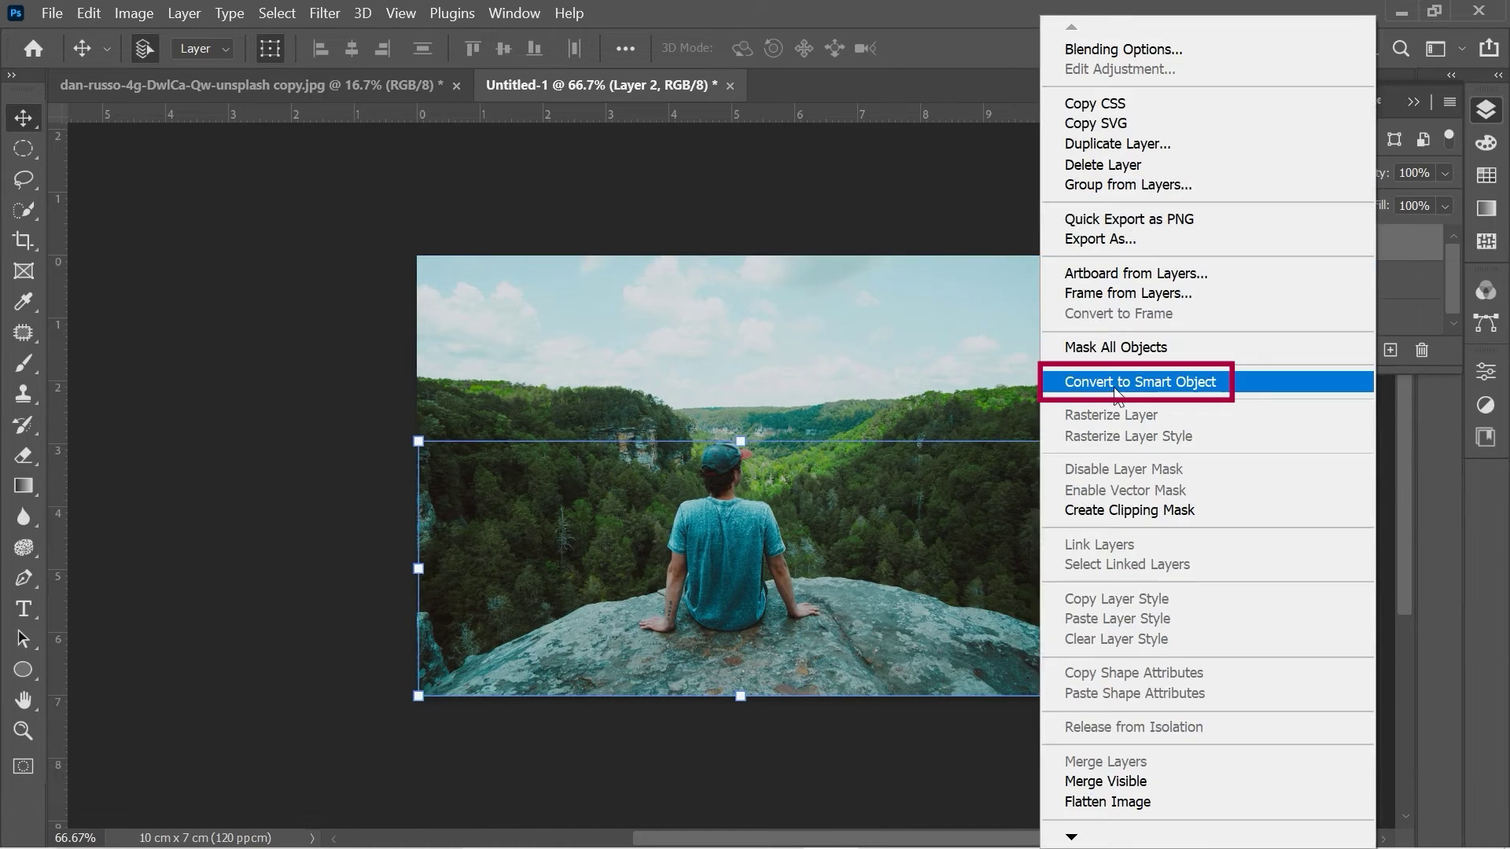
{"action": "left_click", "coordinate": [1276, 381]}
{"action": "left_click", "coordinate": [1113, 283]}
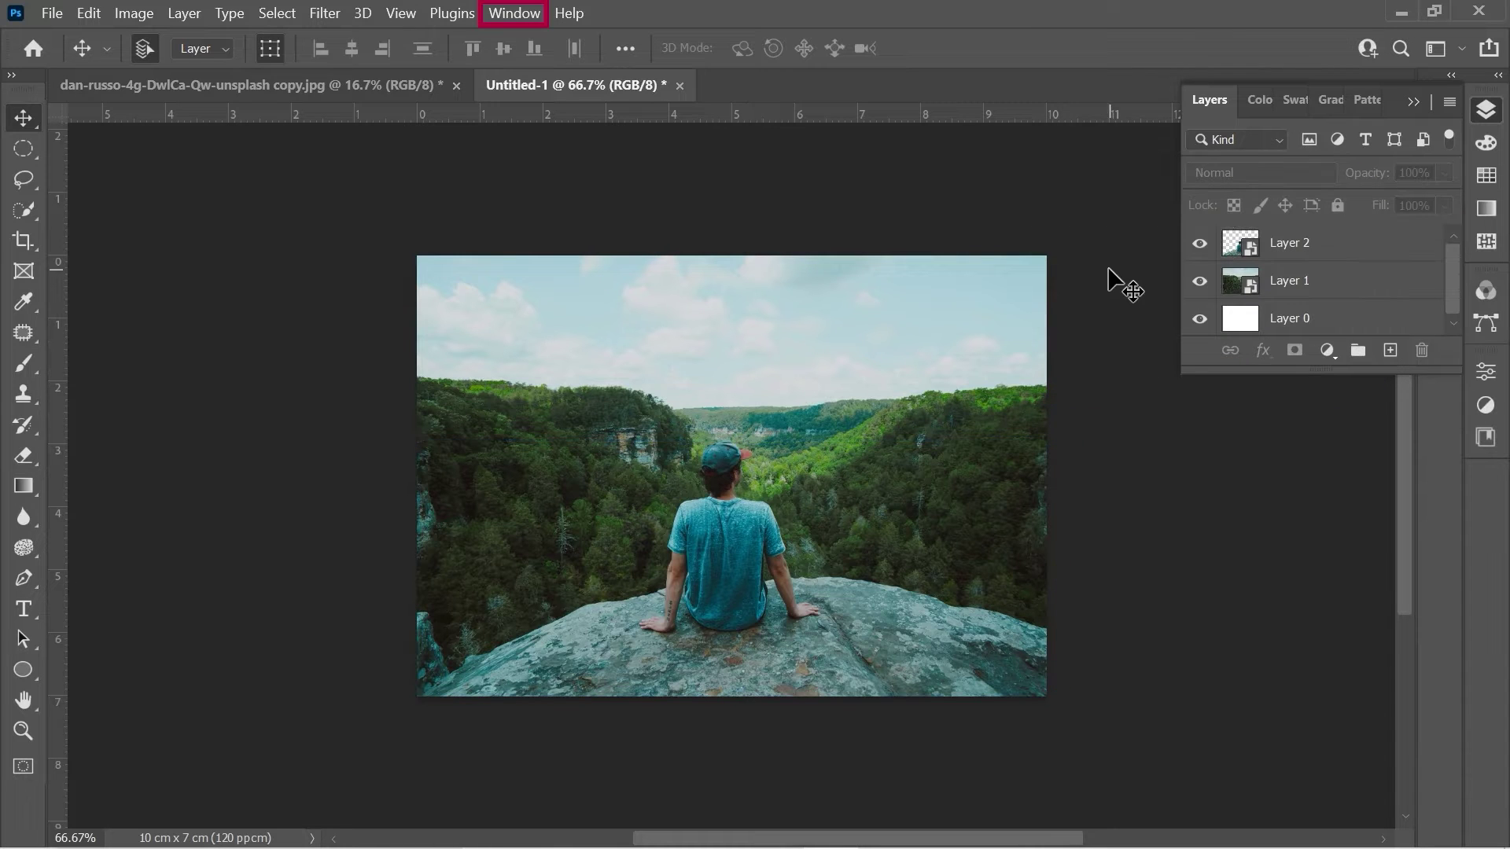
Show the Timeline and create a video timeline from the three layers of Untitled-1
{"action": "left_click", "coordinate": [500, 23]}
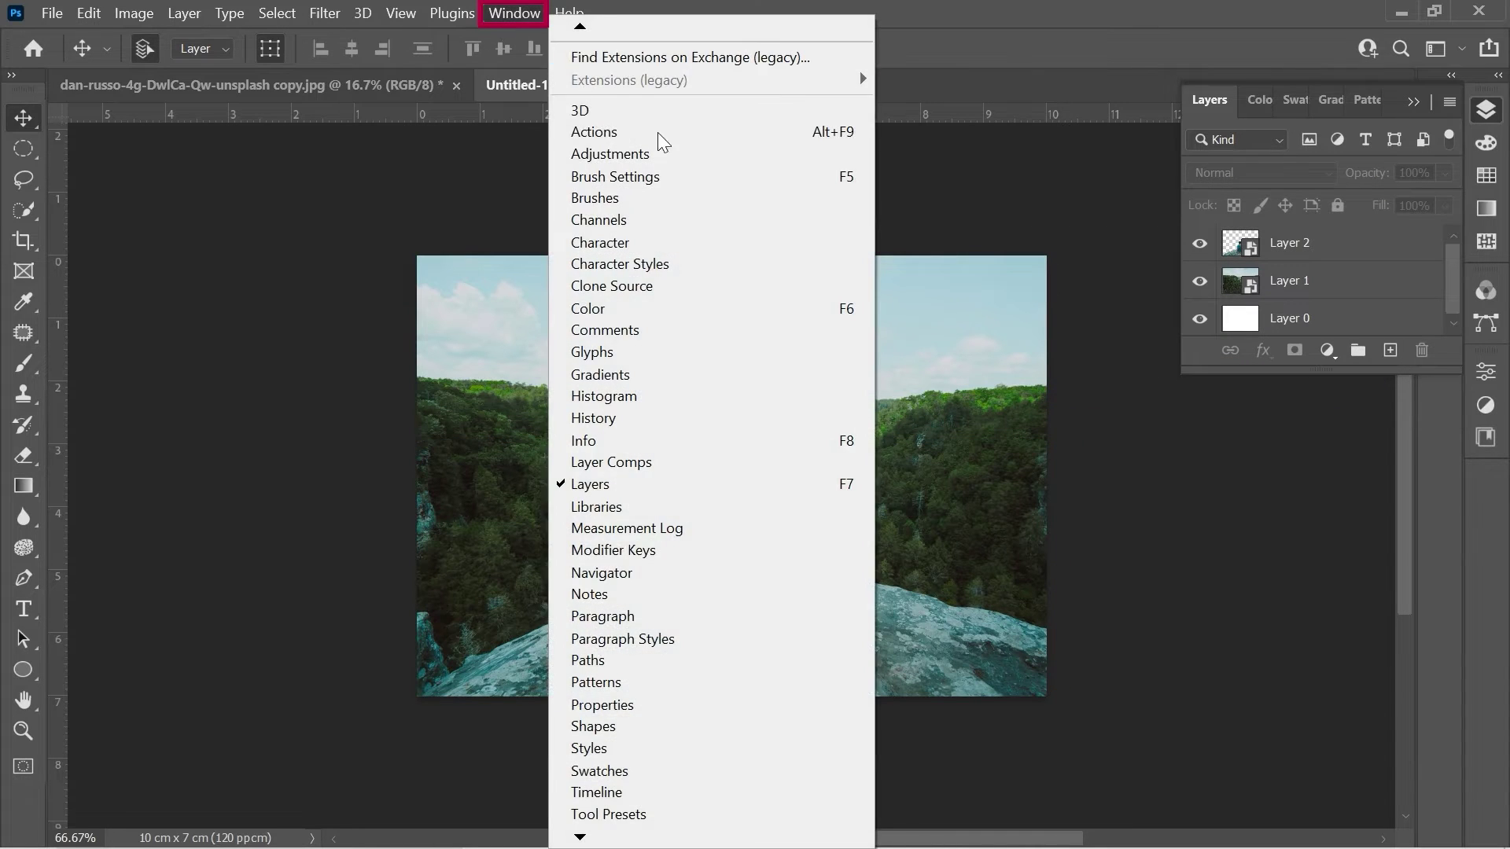
{"action": "left_click", "coordinate": [650, 794]}
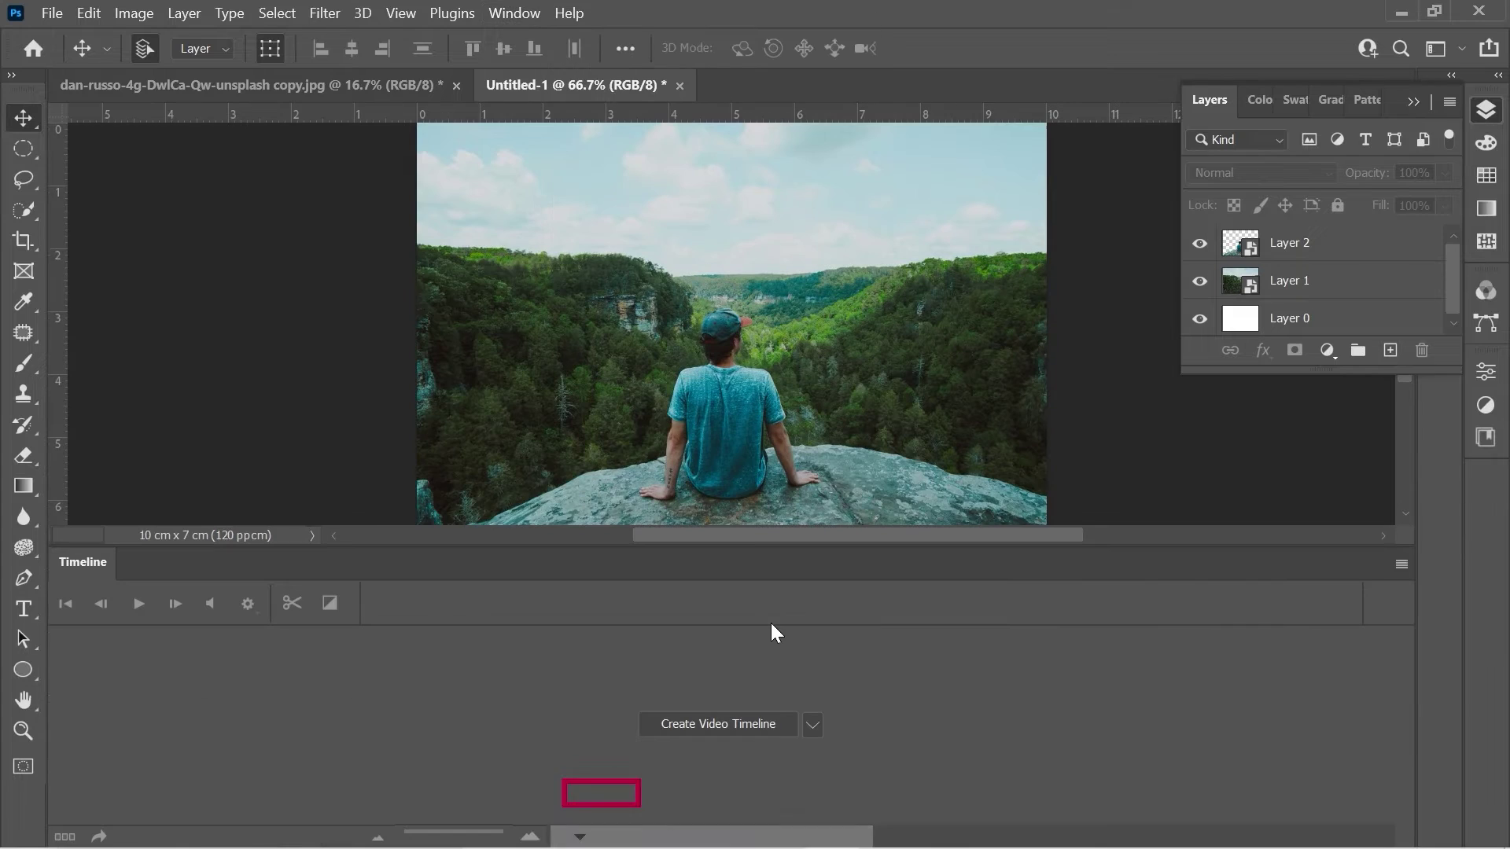
{"action": "key", "text": "ctrl+minus"}
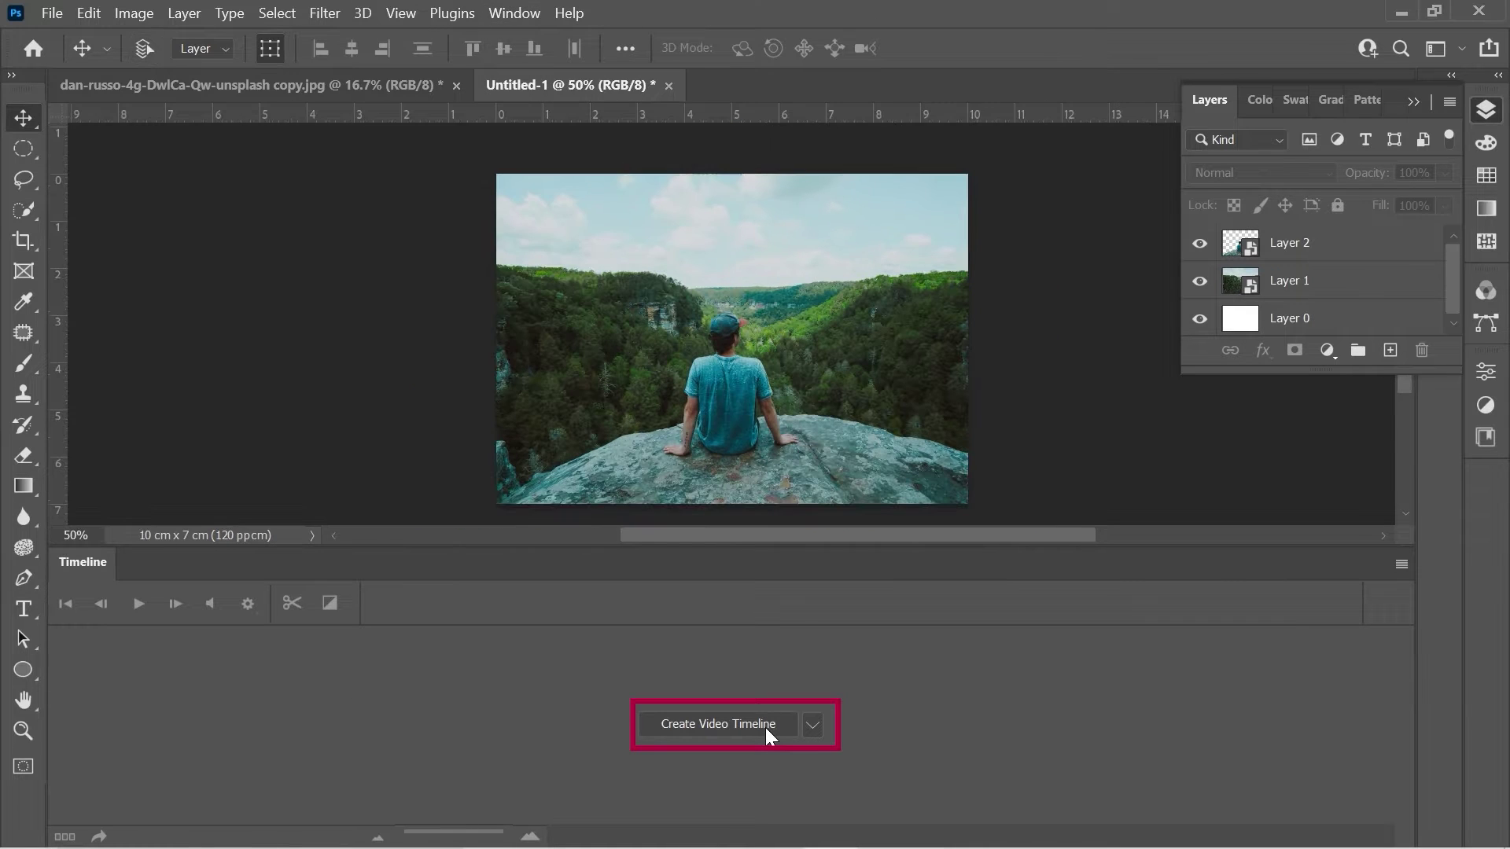
{"action": "left_click", "coordinate": [659, 728]}
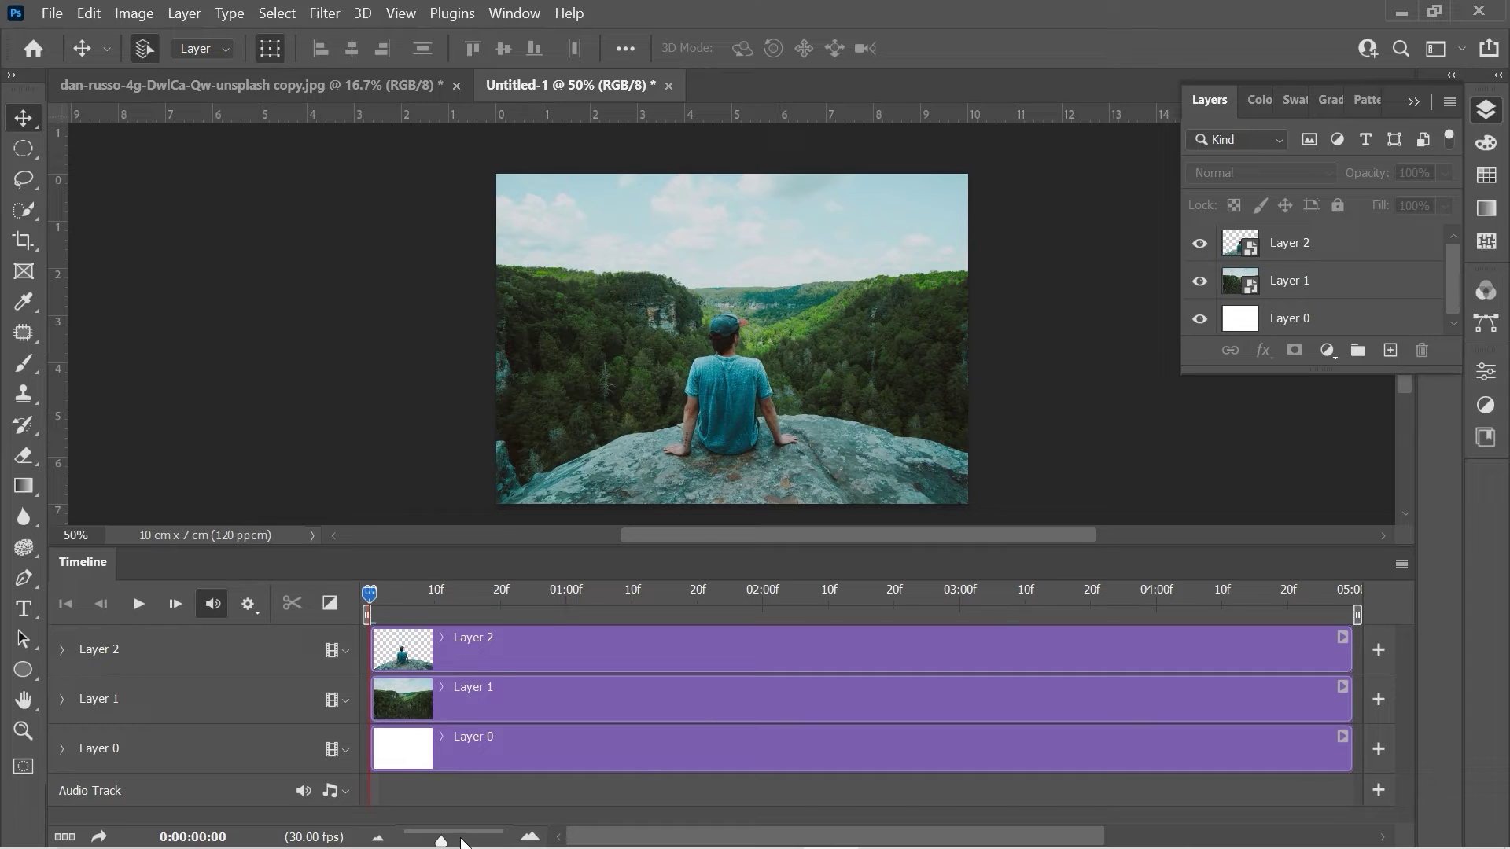
Trim the Layer 2, Layer 1 and Layer 0 clips to the same length, ending just past 03:00f
{"action": "left_click_drag", "start_coordinate": [452, 840], "coordinate": [430, 841]}
{"action": "left_click_drag", "start_coordinate": [705, 650], "coordinate": [590, 659]}
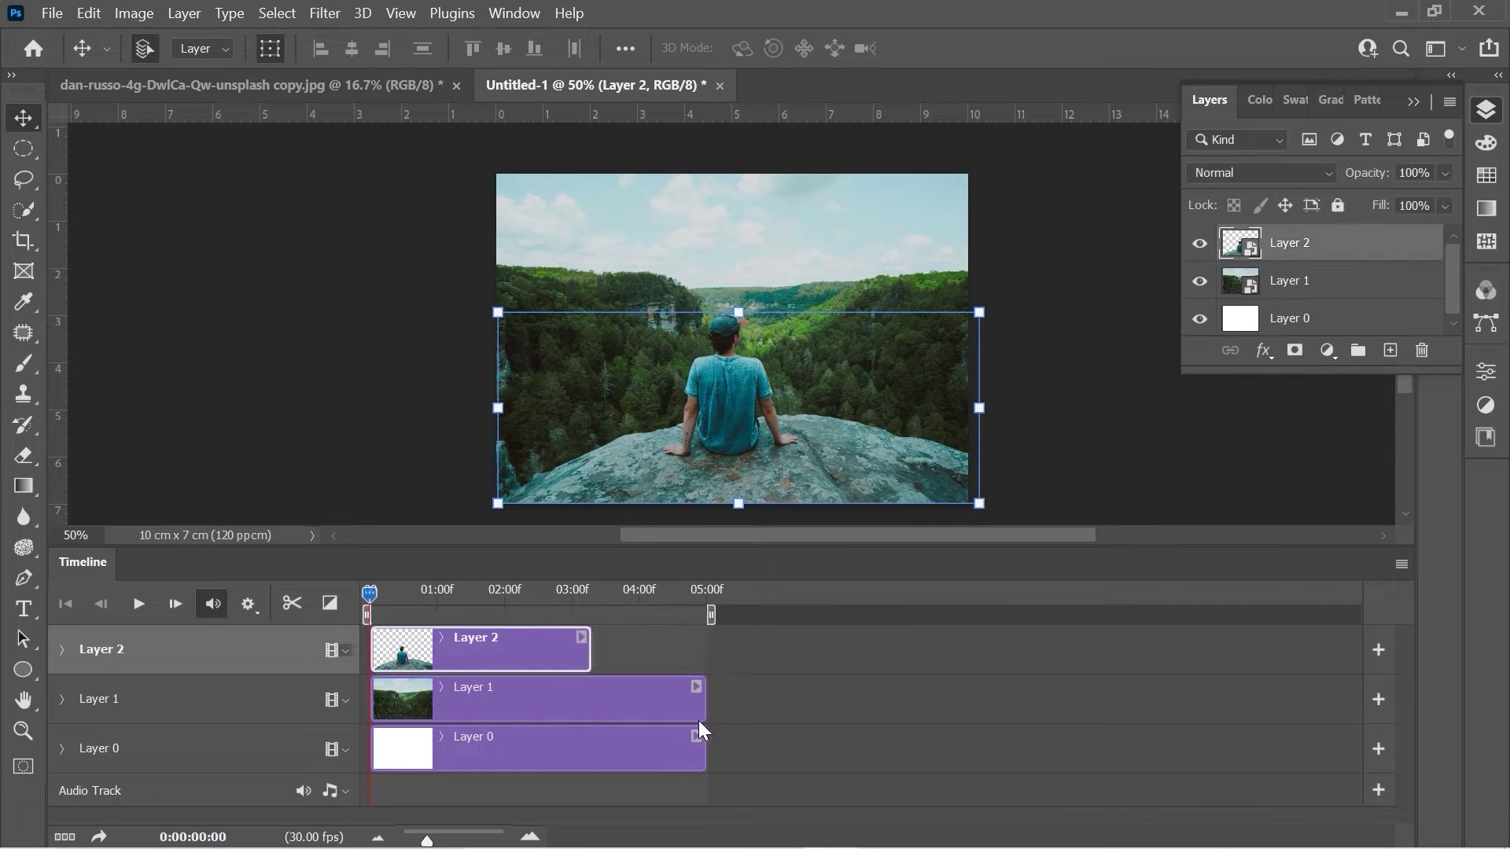
{"action": "left_click_drag", "start_coordinate": [695, 708], "coordinate": [592, 708]}
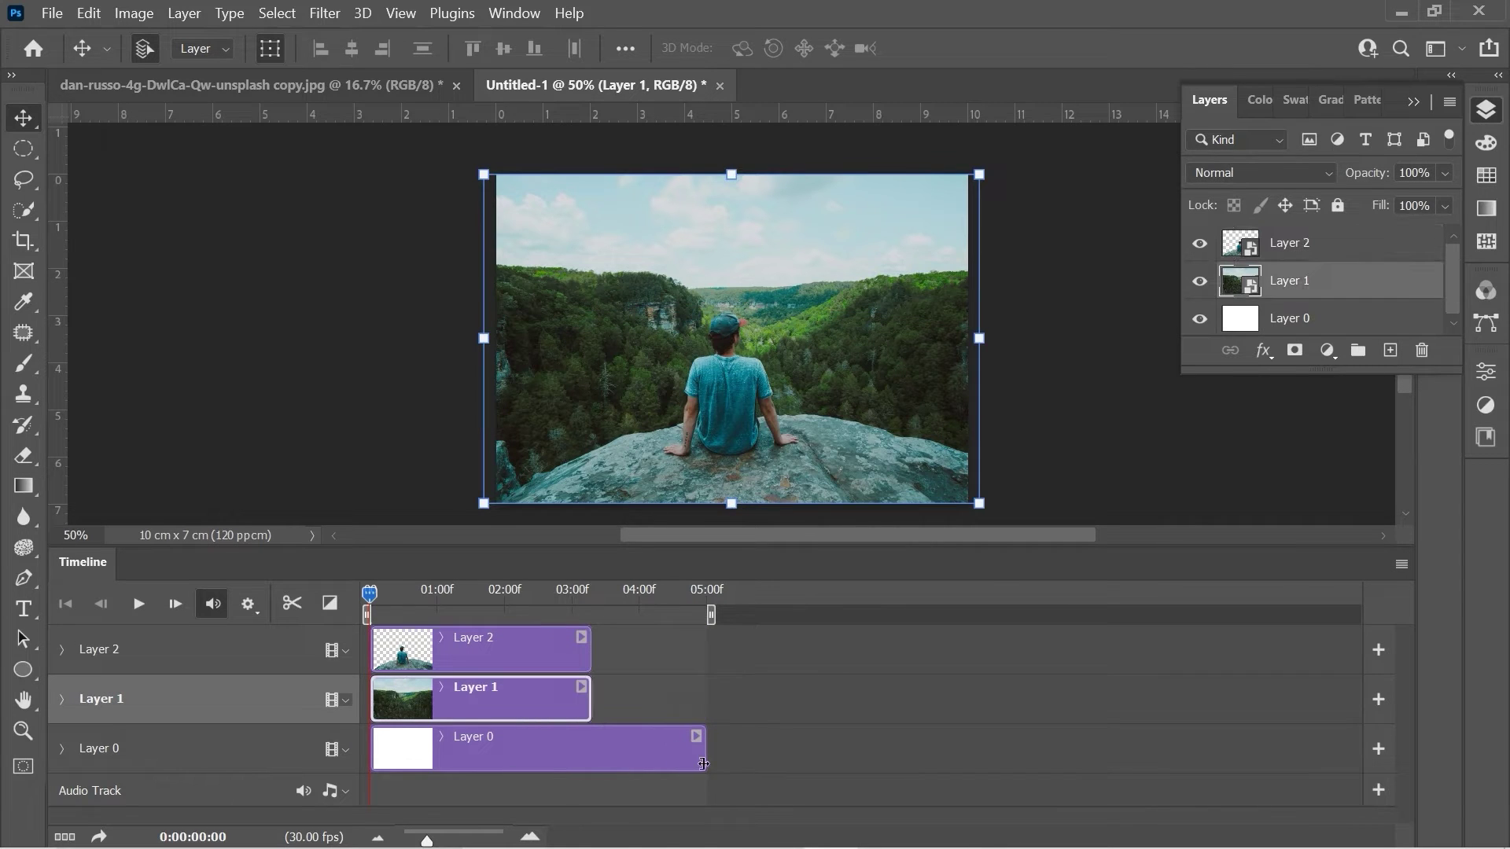
{"action": "left_click_drag", "start_coordinate": [702, 764], "coordinate": [592, 759]}
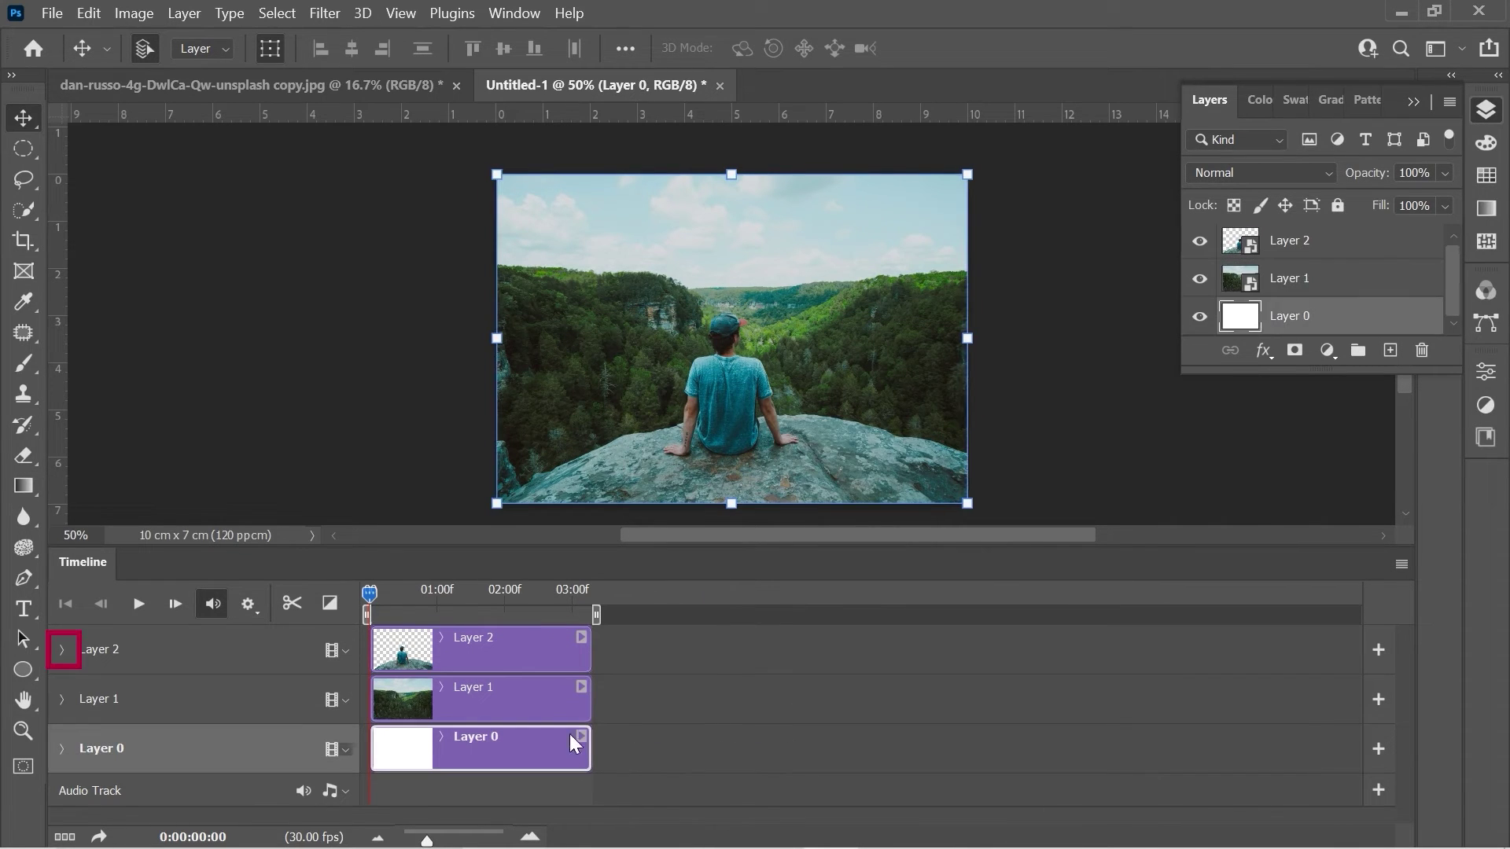
Keyframe Layer 2's Transform at the start and at 0:00:03:08, scaled to 89.88% and moved to X 648.58 px
{"action": "left_click", "coordinate": [62, 650]}
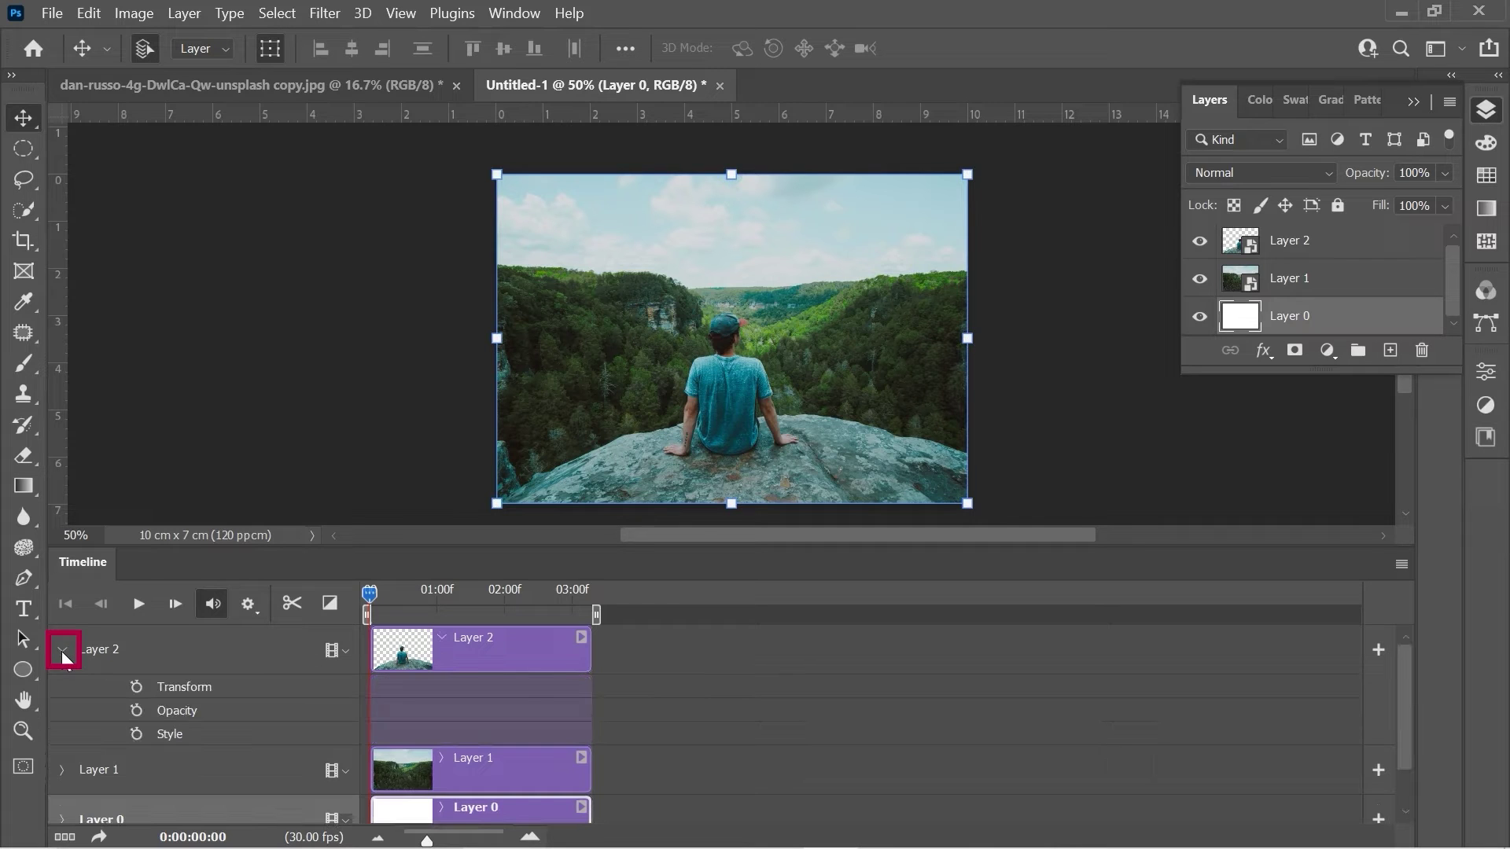
{"action": "left_click", "coordinate": [137, 687]}
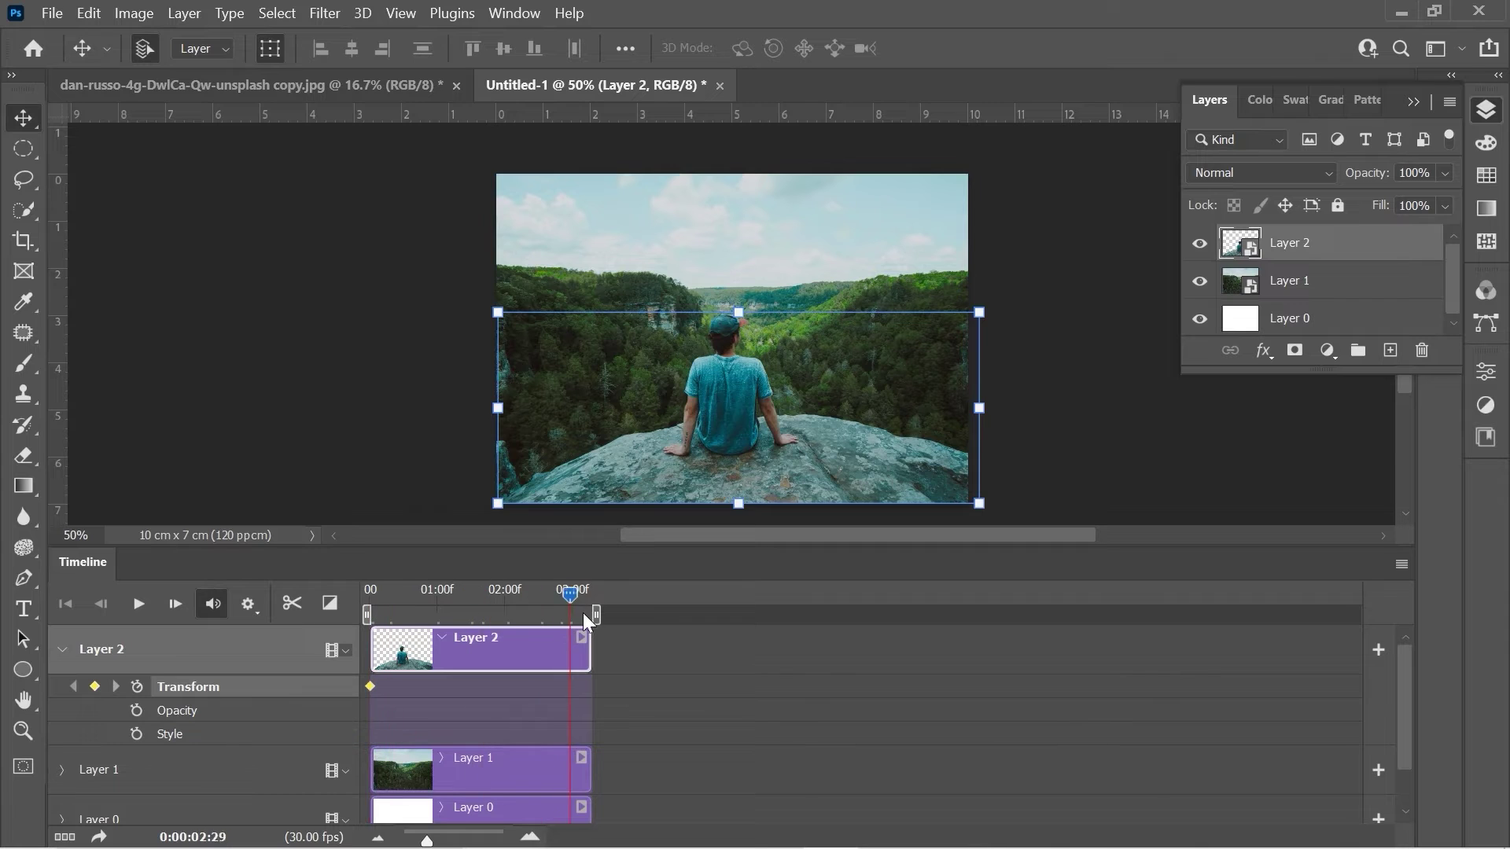
{"action": "left_click_drag", "start_coordinate": [499, 312], "coordinate": [551, 353]}
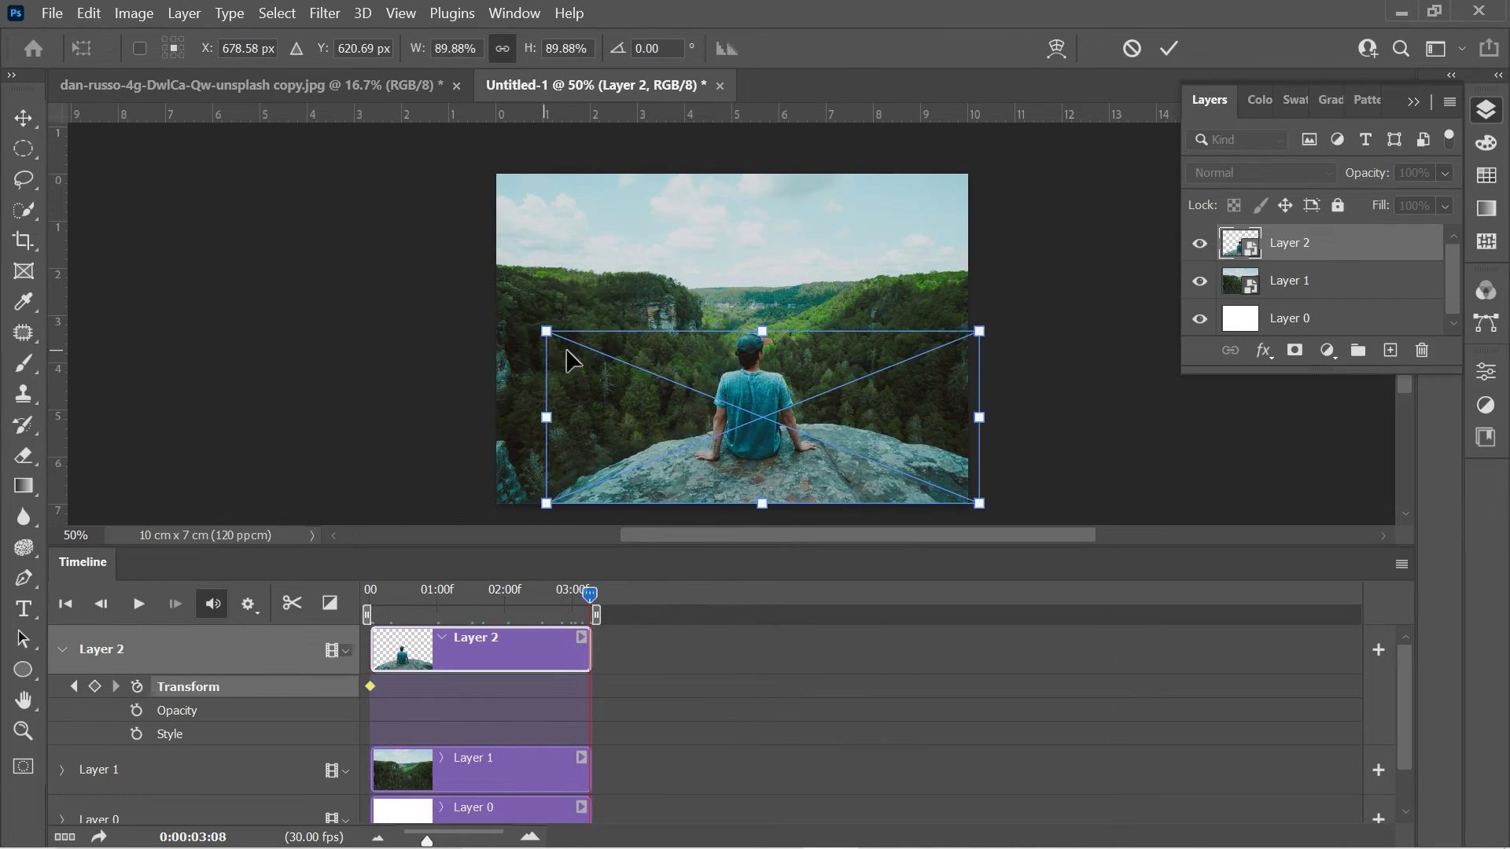
{"action": "left_click_drag", "start_coordinate": [816, 421], "coordinate": [803, 425]}
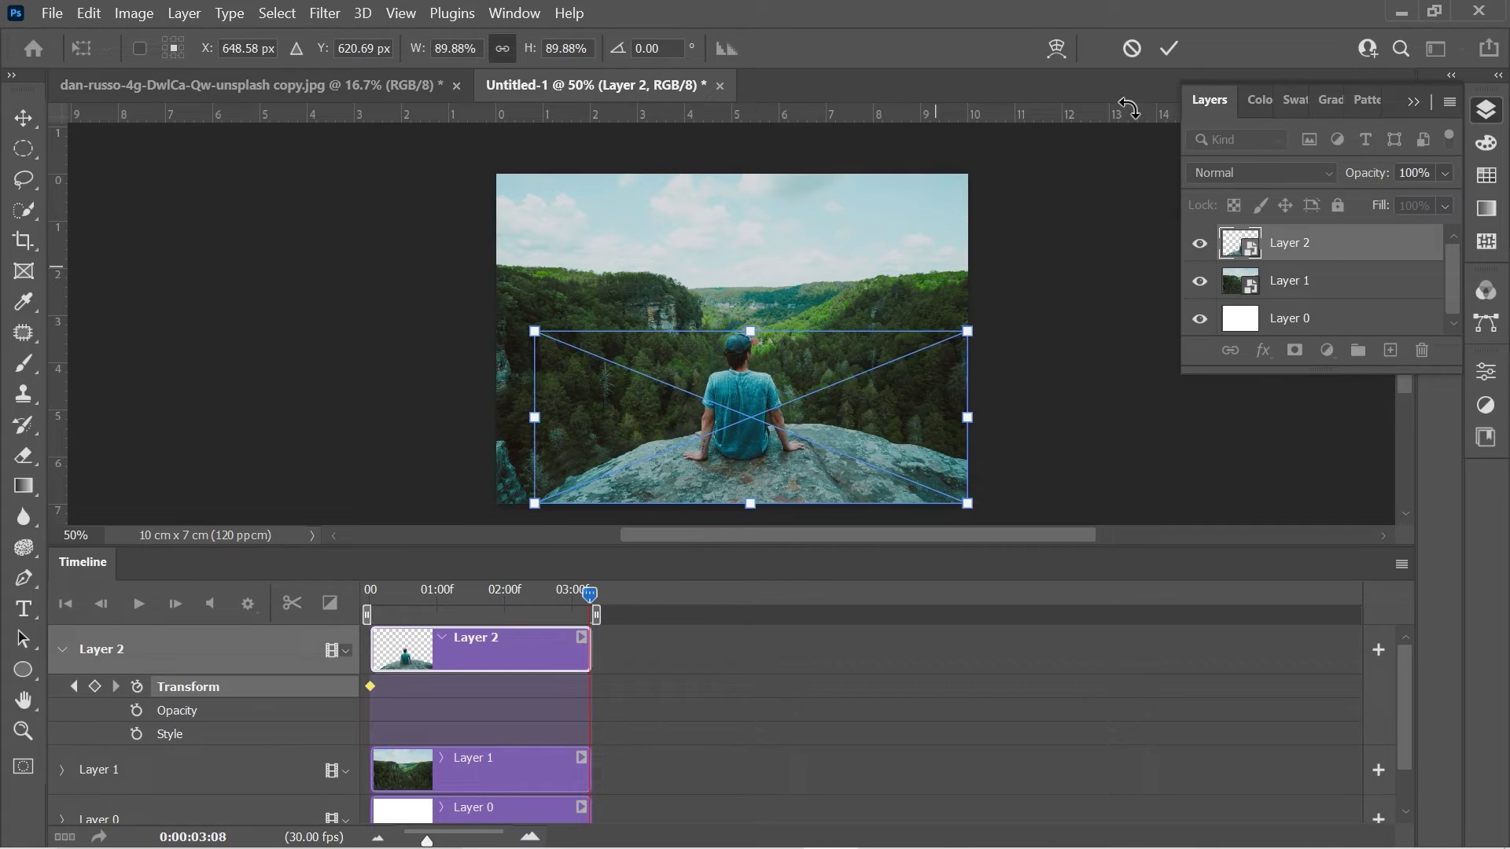
{"action": "left_click", "coordinate": [1169, 49]}
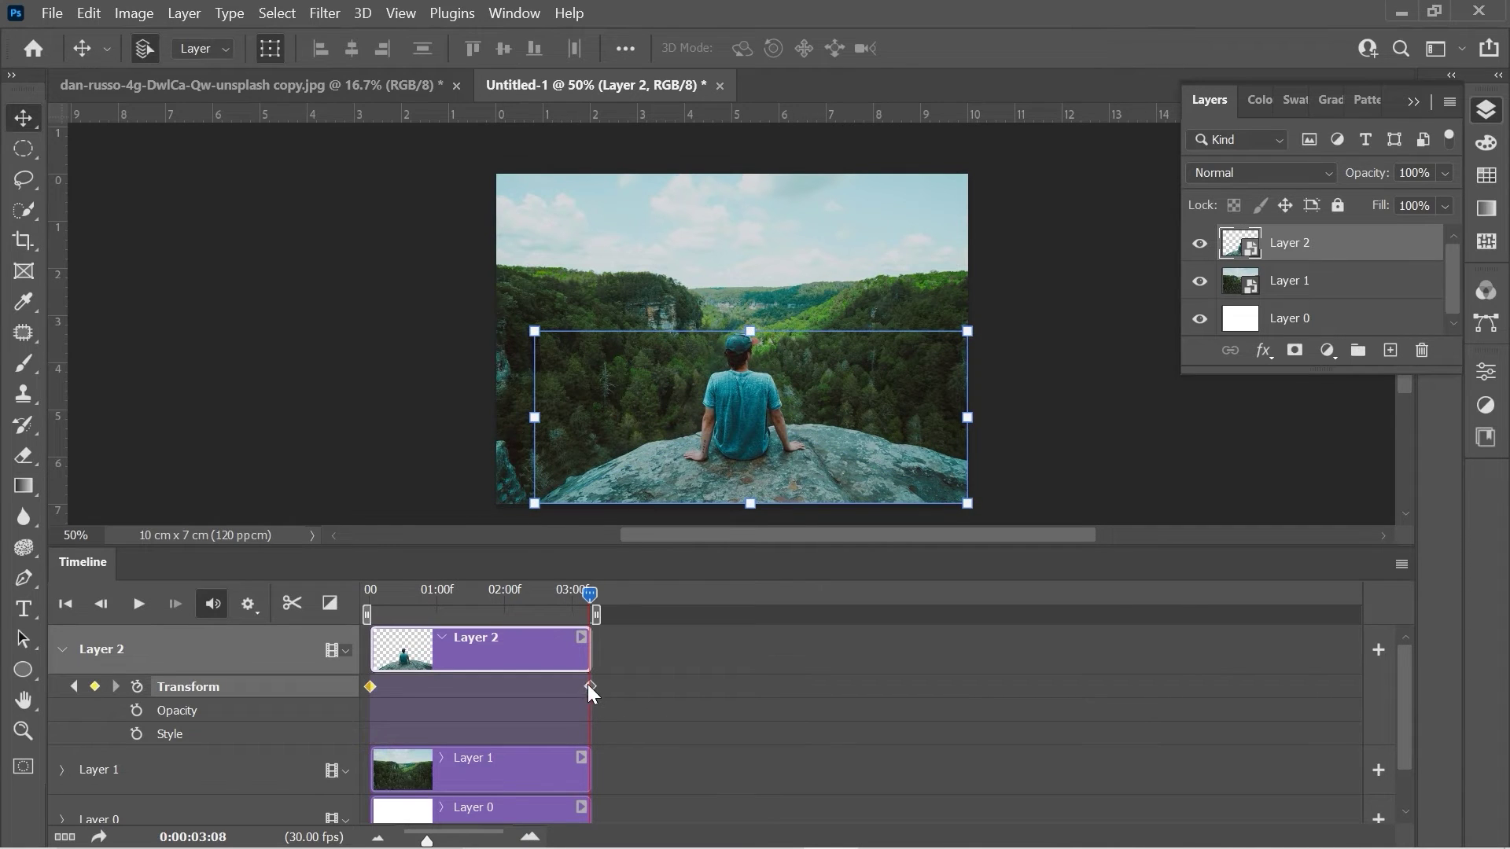
Keyframe Layer 1's Transform at the start and at 0:00:03:08, enlarging the forest from its centre well beyond the canvas edges
{"action": "left_click", "coordinate": [61, 769]}
{"action": "scroll", "coordinate": [801, 735], "scroll_direction": "down", "scroll_amount": 2}
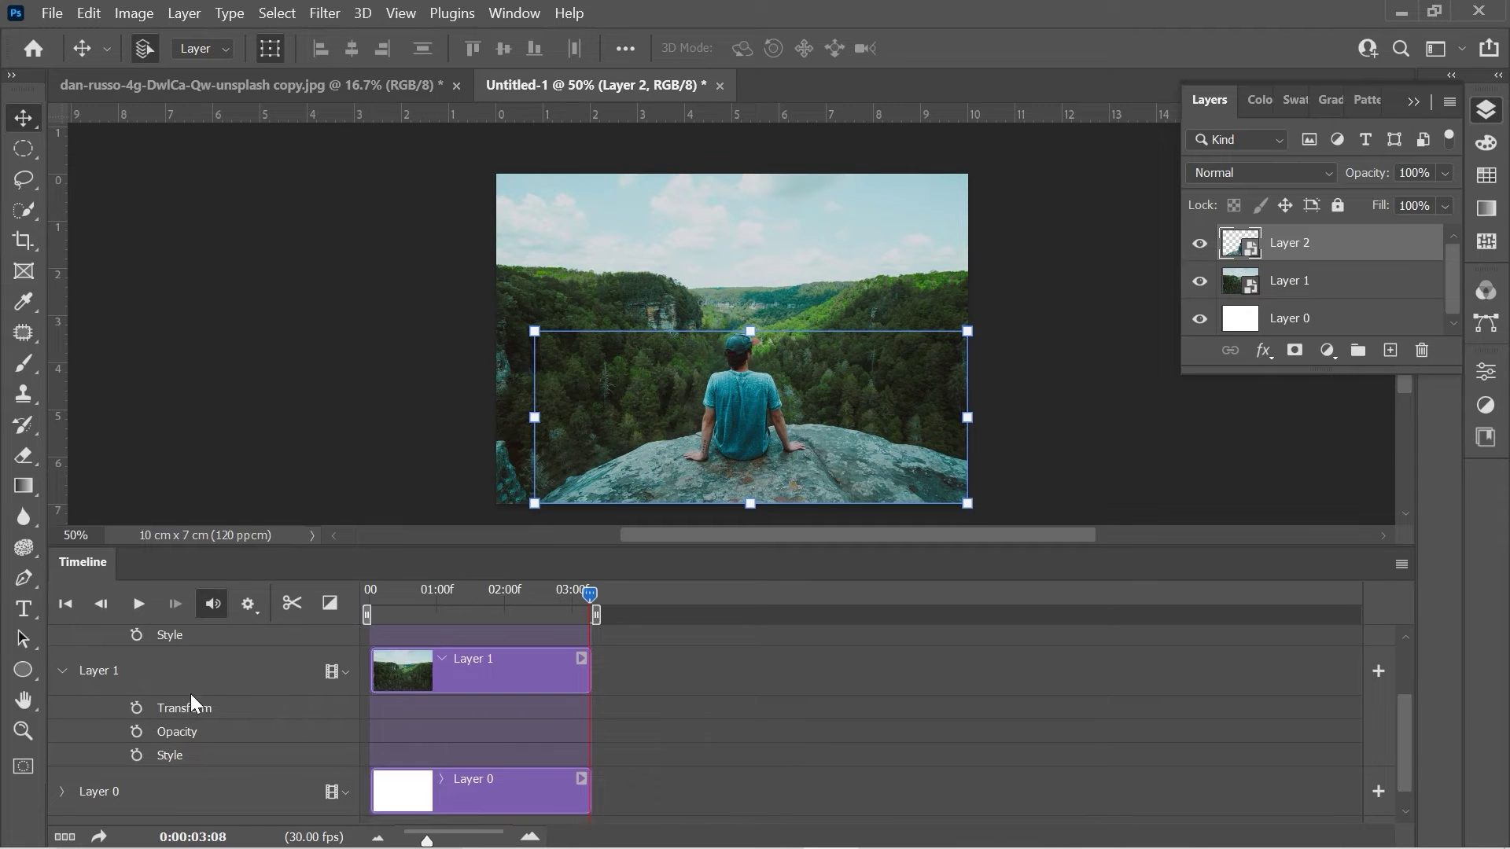
{"action": "left_click_drag", "start_coordinate": [607, 597], "coordinate": [341, 630]}
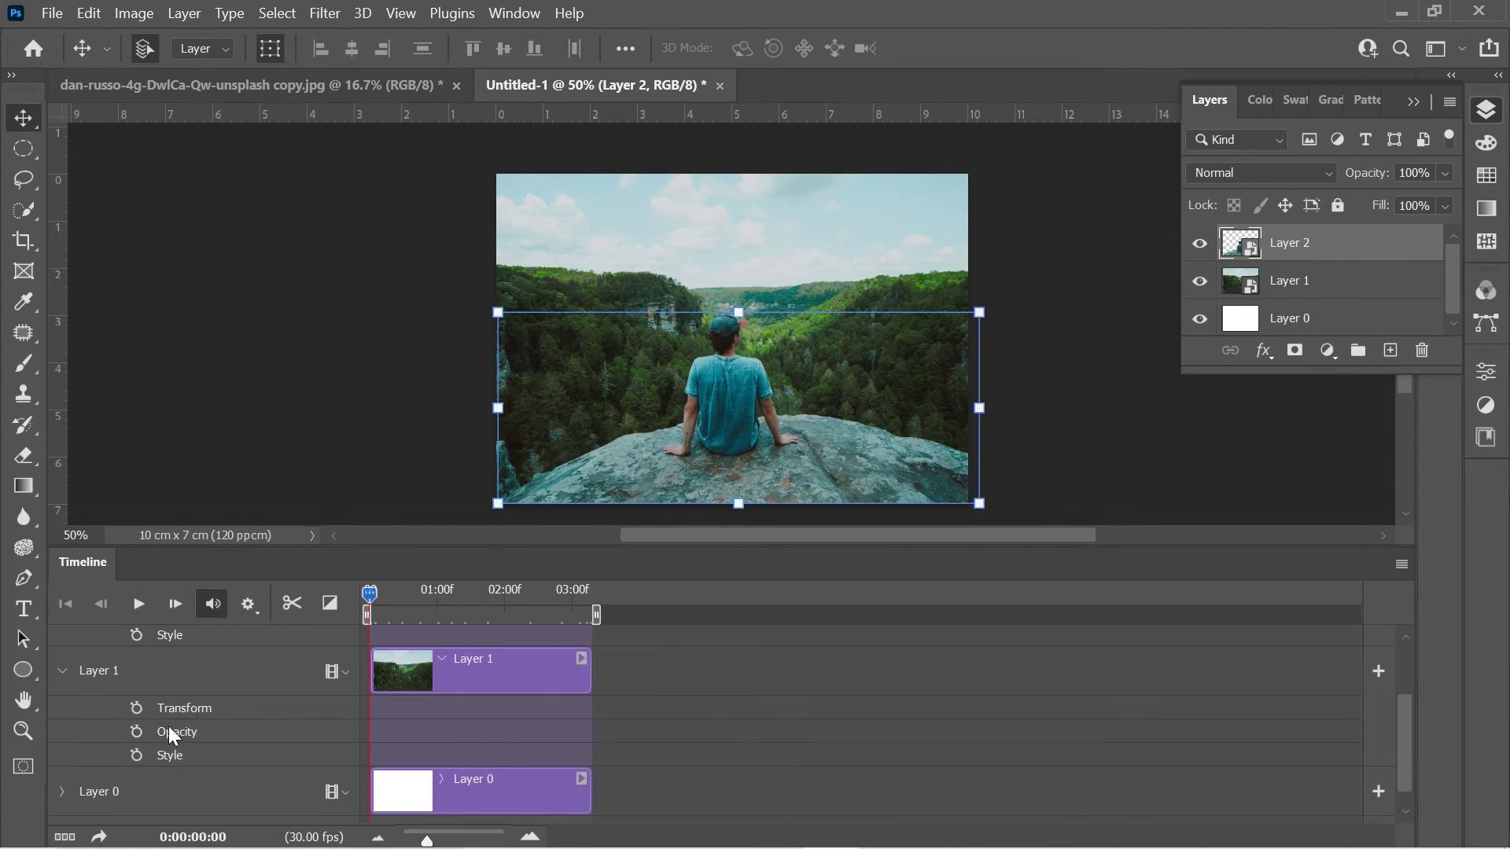
{"action": "left_click", "coordinate": [142, 707]}
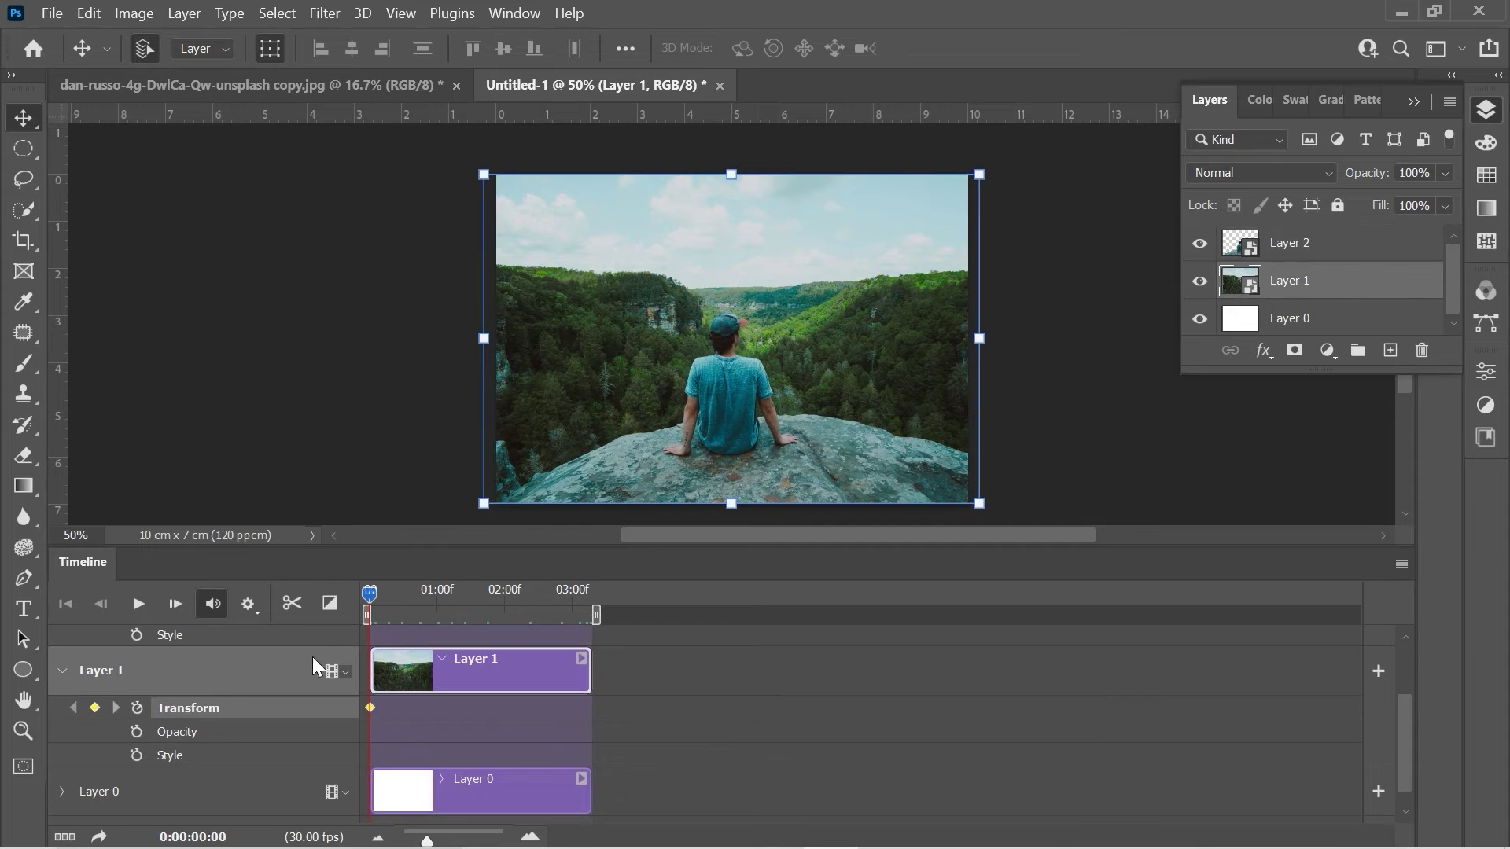
{"action": "left_click_drag", "start_coordinate": [361, 596], "coordinate": [668, 626]}
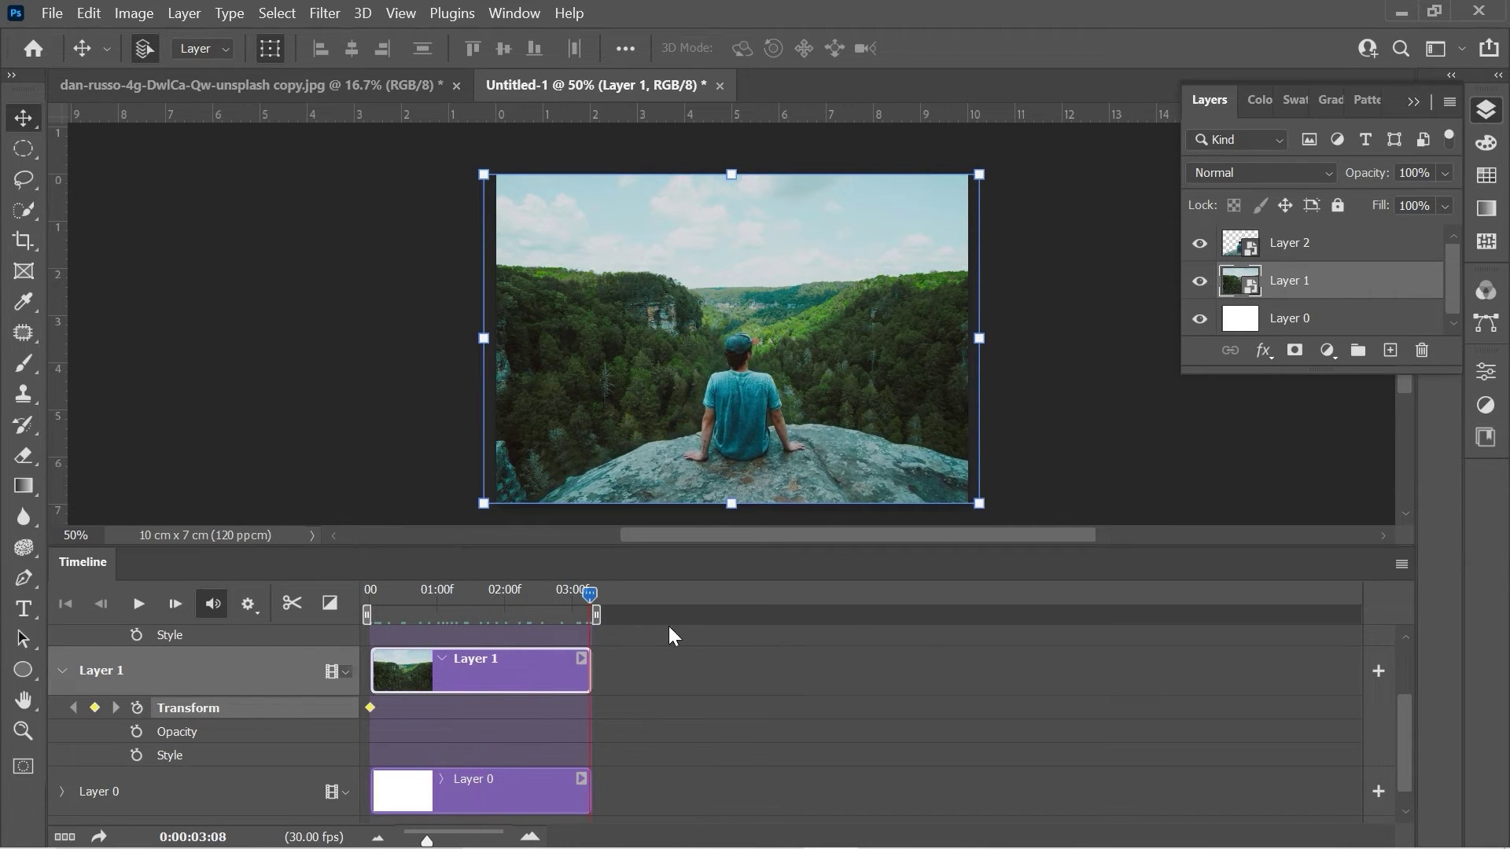
{"action": "left_click_drag", "start_coordinate": [482, 340], "coordinate": [385, 350]}
{"action": "left_click_drag", "start_coordinate": [859, 360], "coordinate": [961, 337]}
{"action": "left_click_drag", "start_coordinate": [936, 273], "coordinate": [934, 285]}
{"action": "left_click", "coordinate": [1169, 48]}
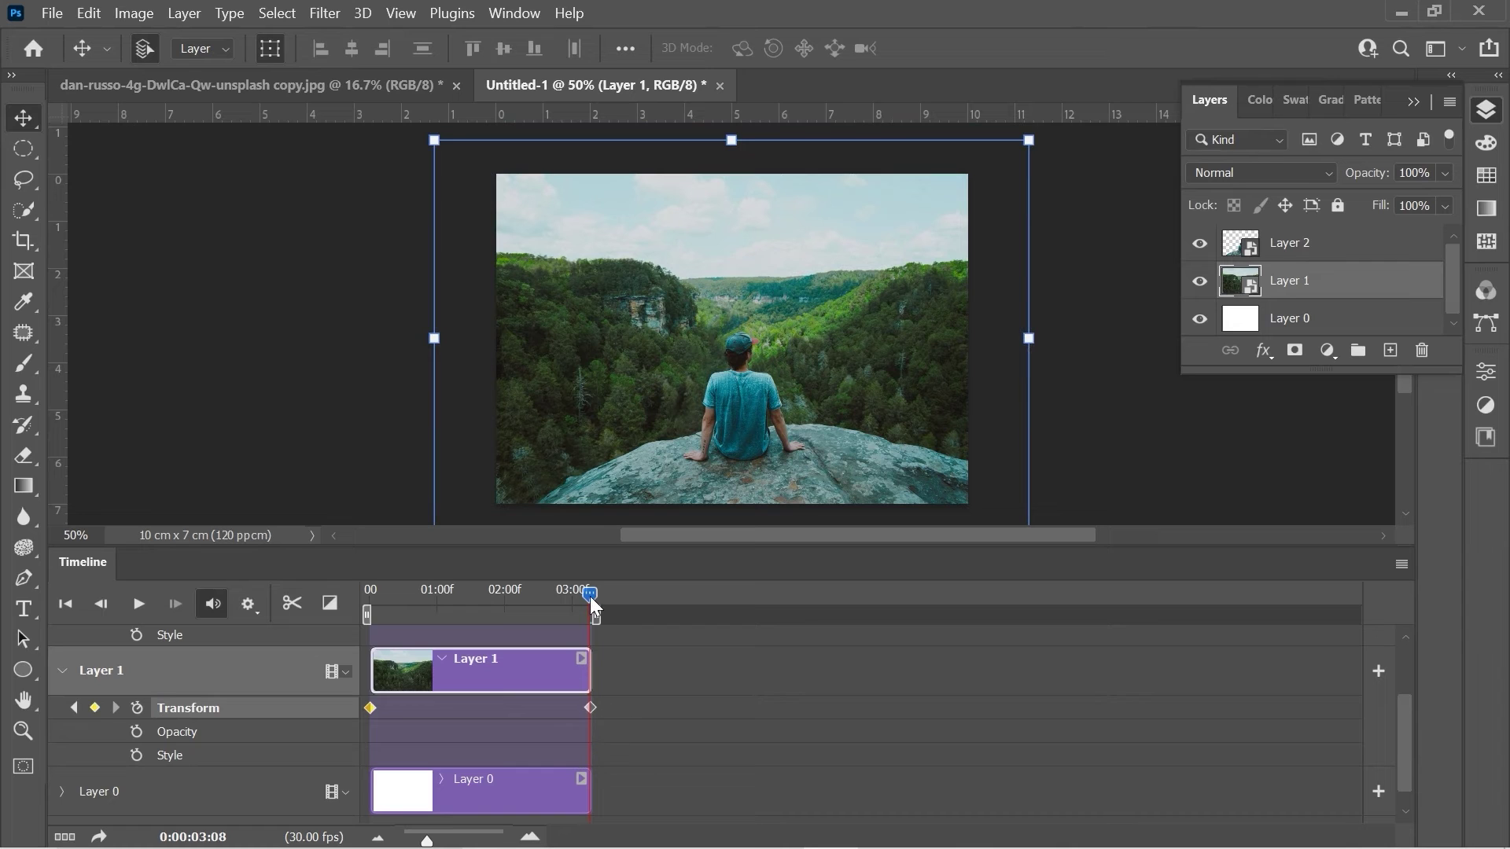
Set the timeline's playback resolution and preview the two-layer zoom animation from the first frame
{"action": "left_click_drag", "start_coordinate": [589, 596], "coordinate": [371, 600]}
{"action": "left_click", "coordinate": [248, 604]}
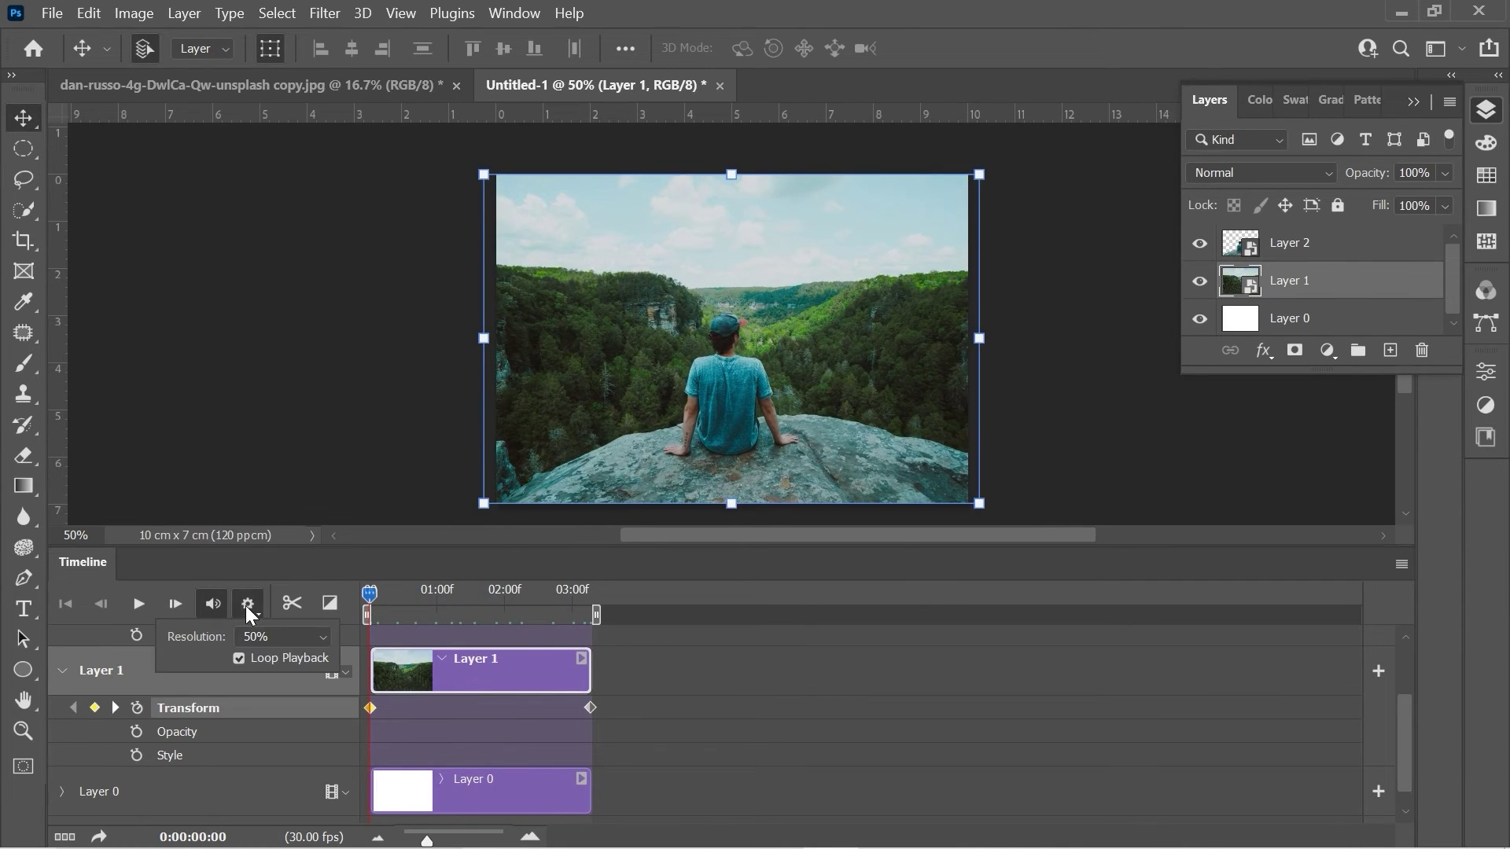
{"action": "left_click", "coordinate": [269, 638]}
{"action": "left_click", "coordinate": [325, 675]}
{"action": "left_click", "coordinate": [1045, 411]}
{"action": "key", "text": "space"}
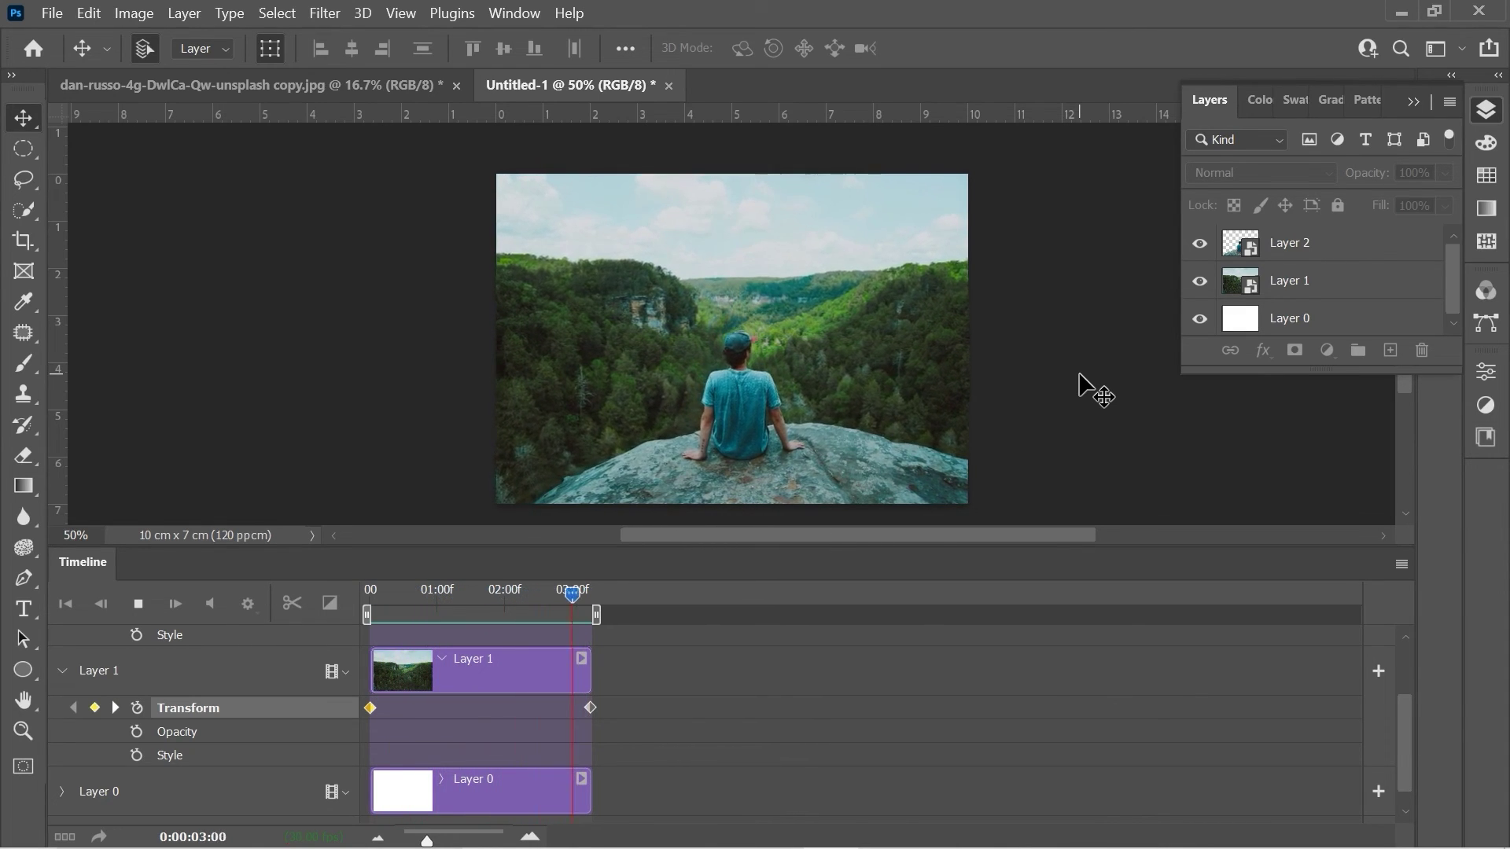
{"action": "key", "text": "space"}
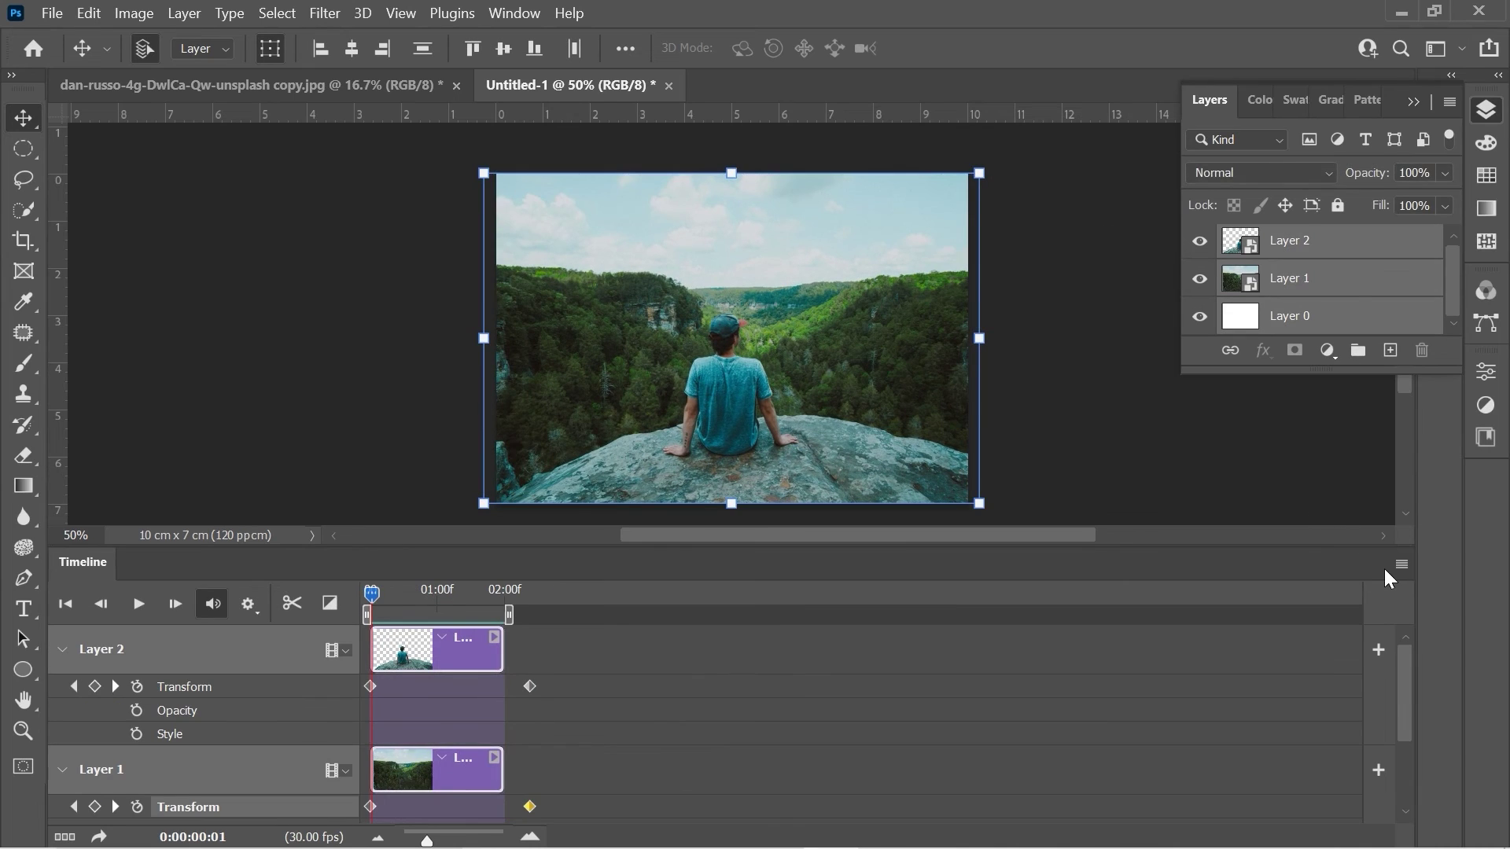
Render all frames of the timeline as an H.264 High Quality video at 1200 x 840 and 30 fps
{"action": "left_click", "coordinate": [1401, 564]}
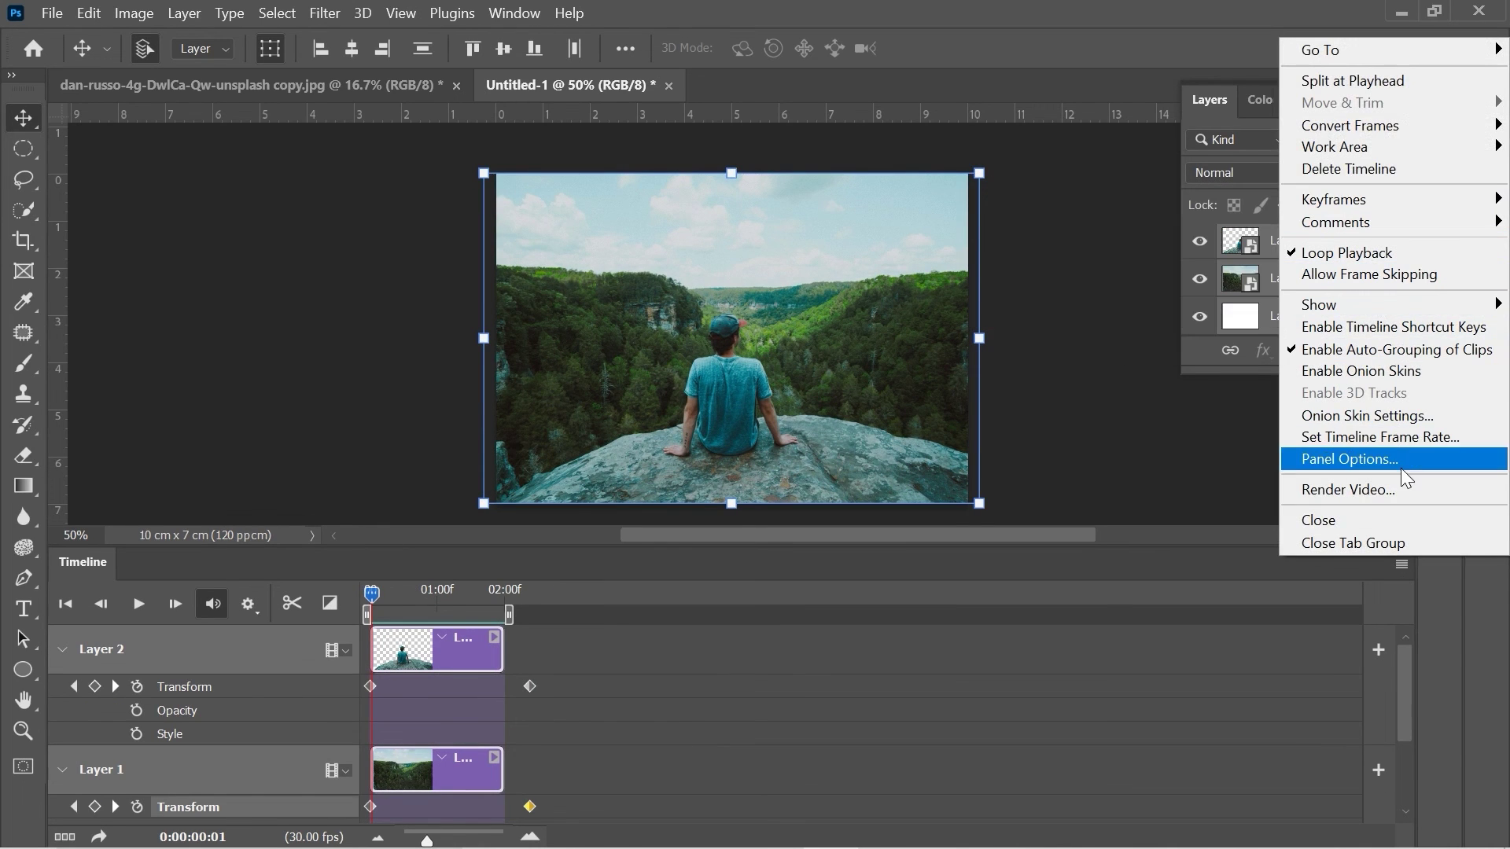
{"action": "left_click", "coordinate": [1407, 483]}
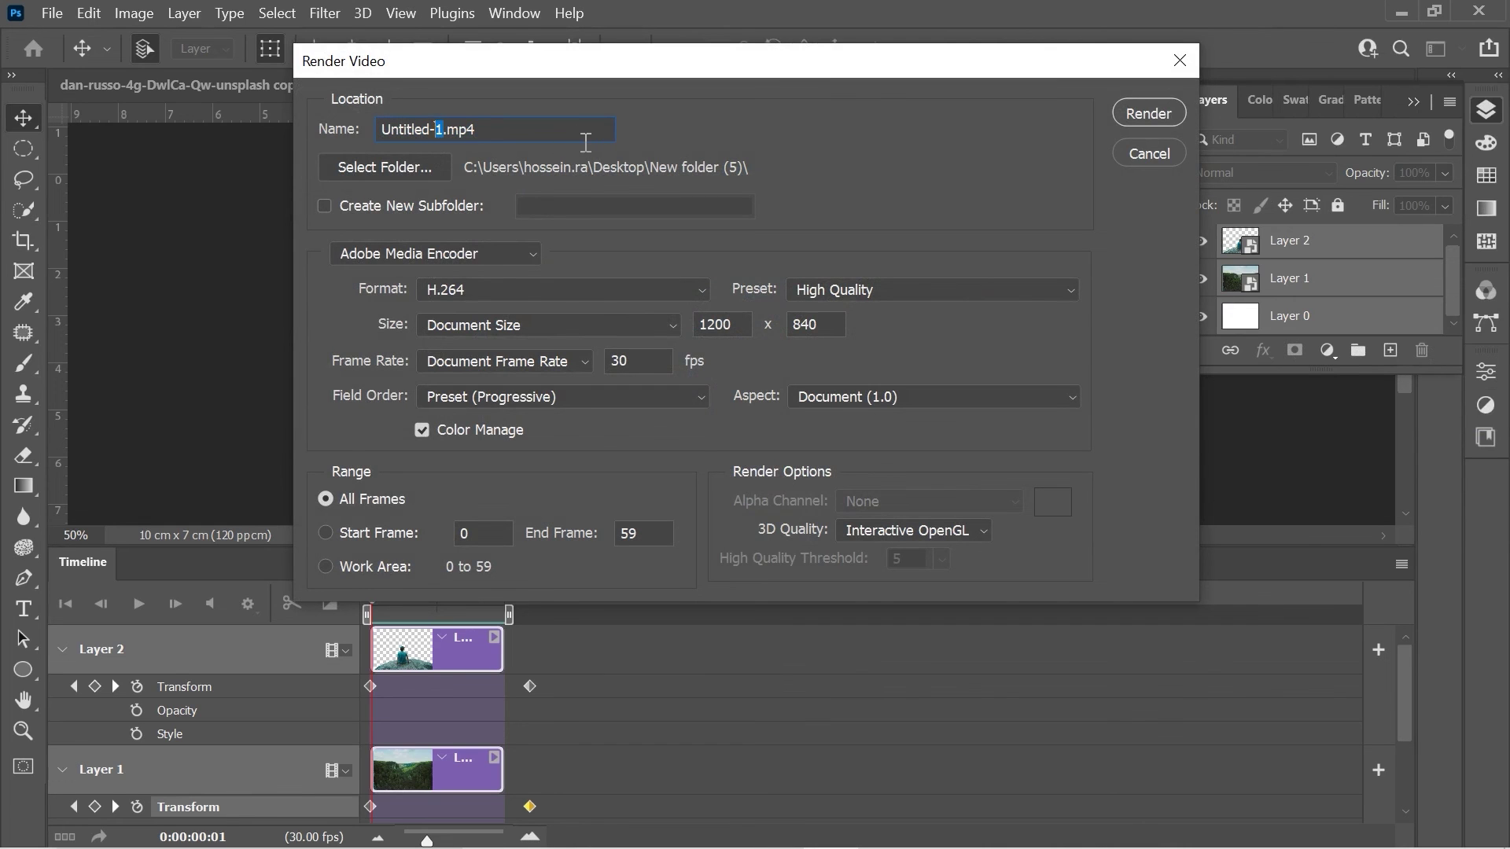
{"action": "key", "text": "Escape"}
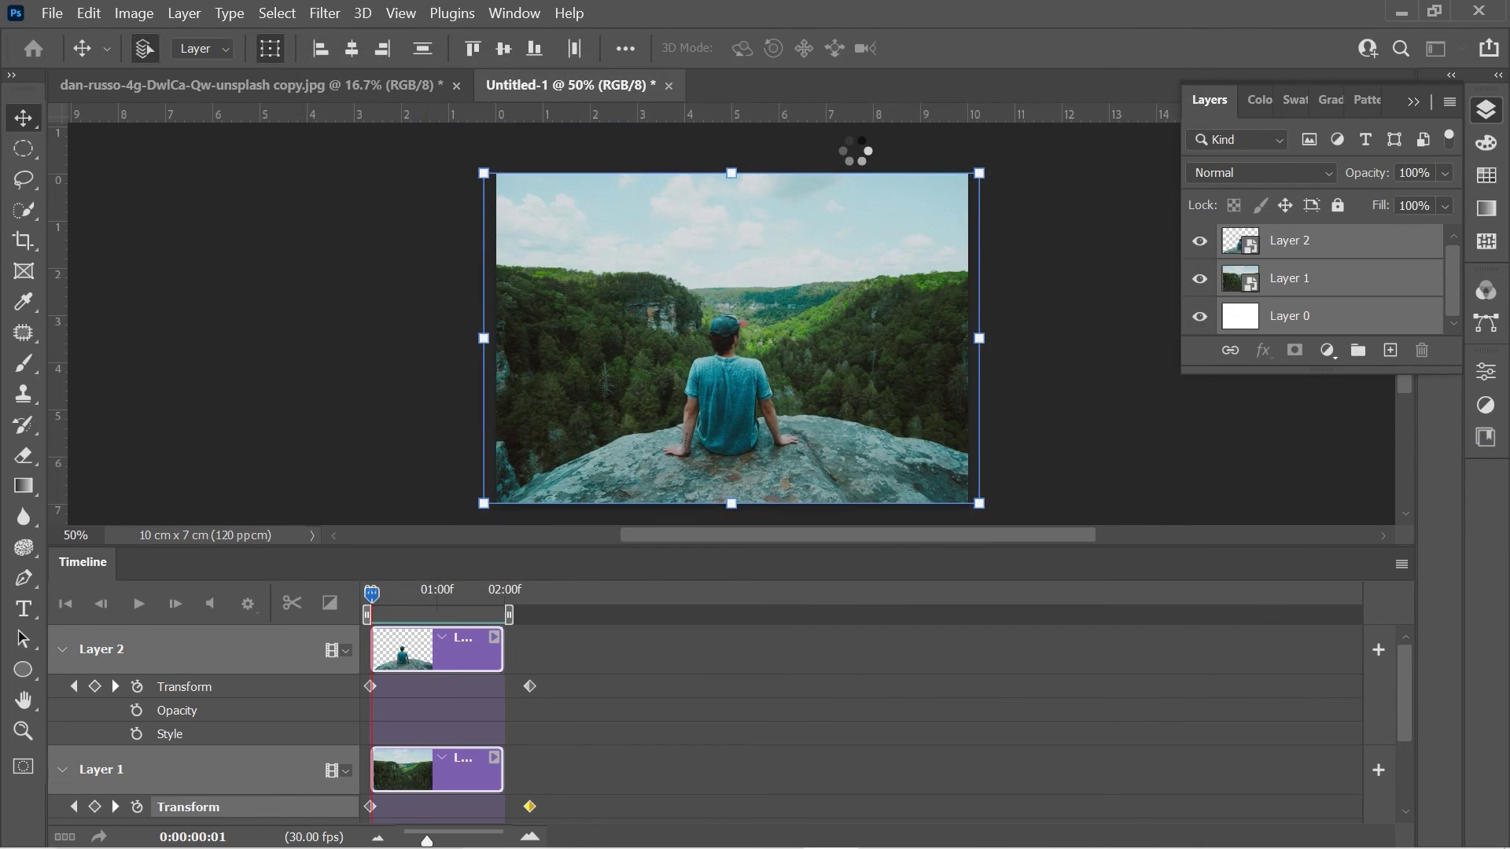